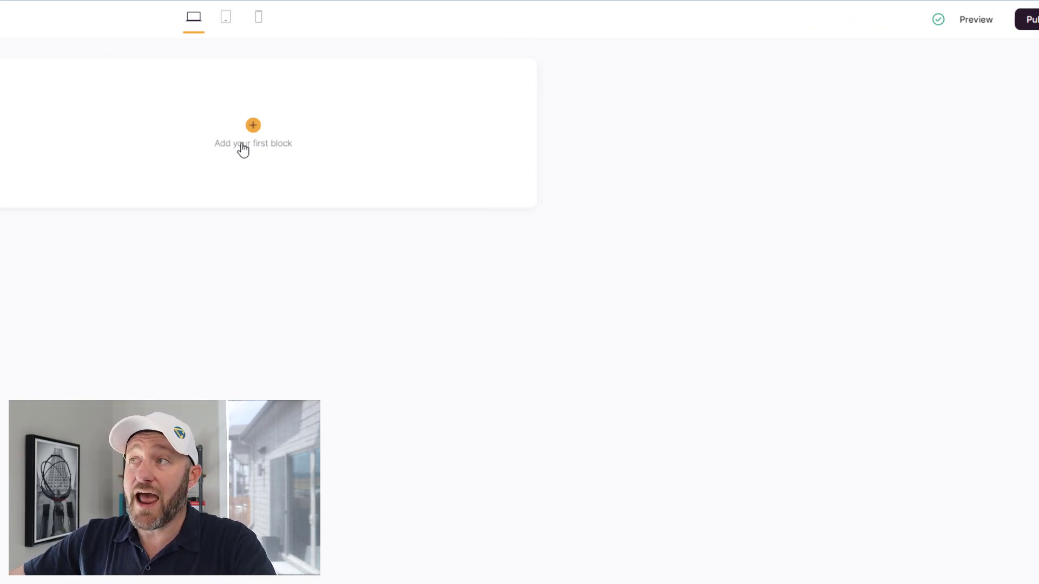
Add a Bar chart block from the Dynamic block types as the page's first block.
left_click(240, 145)
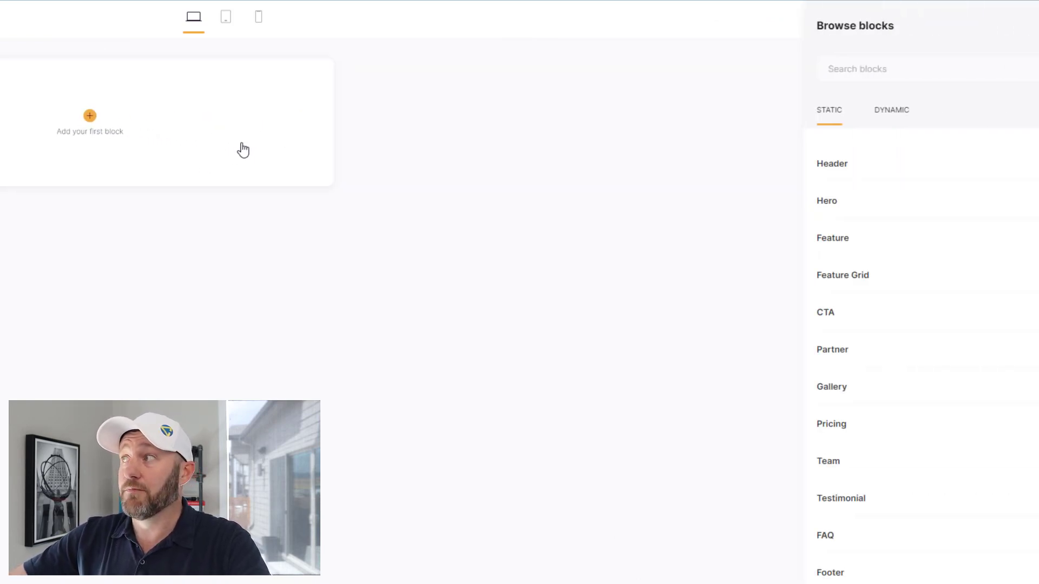
left_click(880, 122)
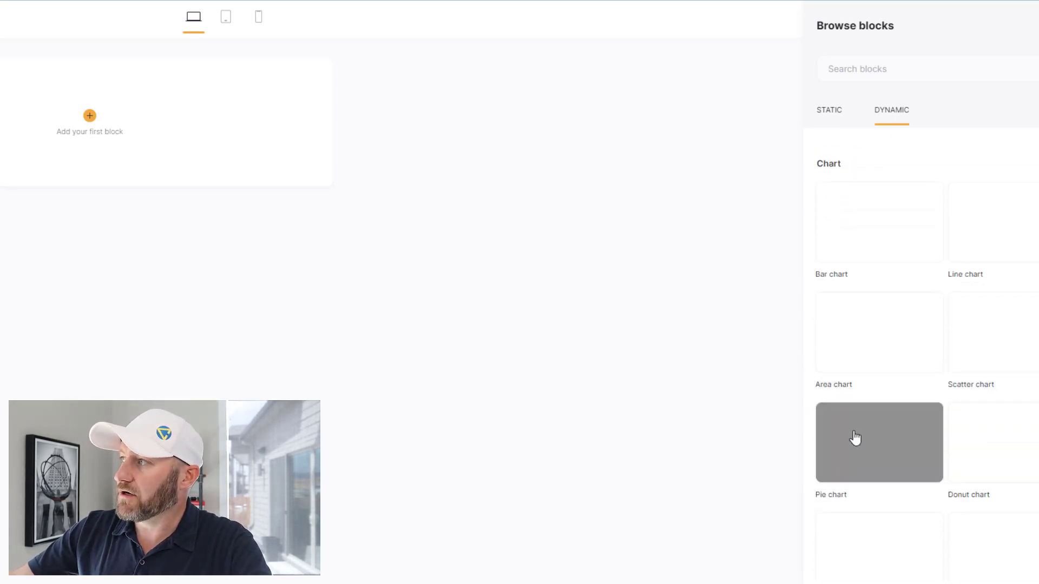
left_click(867, 248)
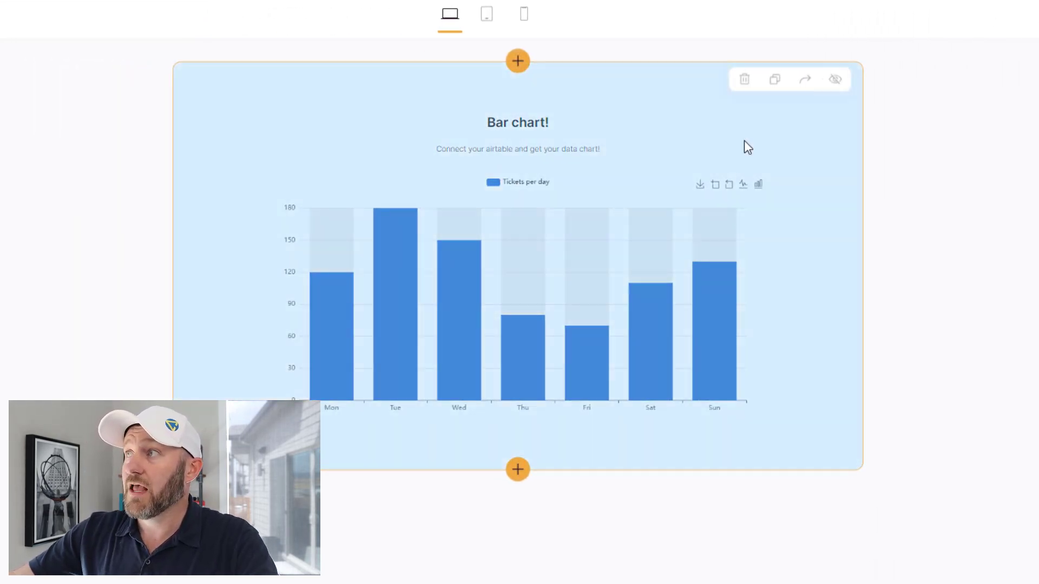
left_click(745, 146)
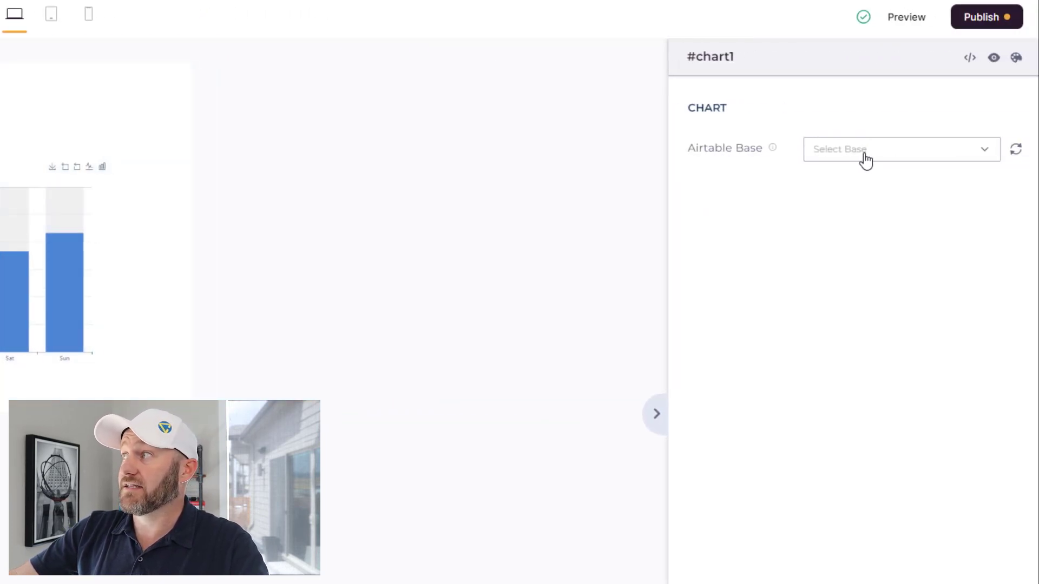
Select the Chart Example base and its Revenue table as the bar chart's data source.
left_click(865, 159)
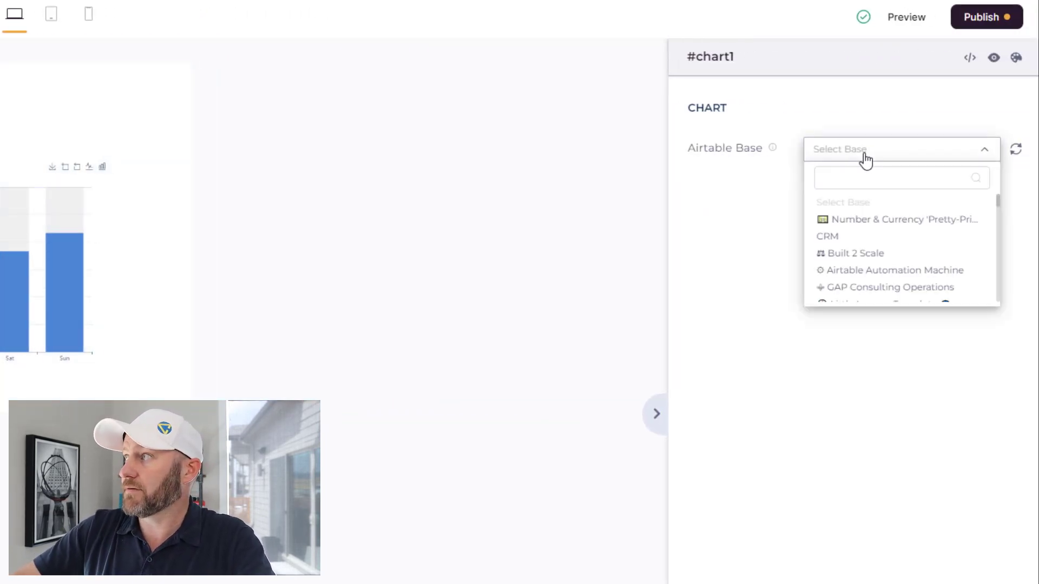
type("chart ex")
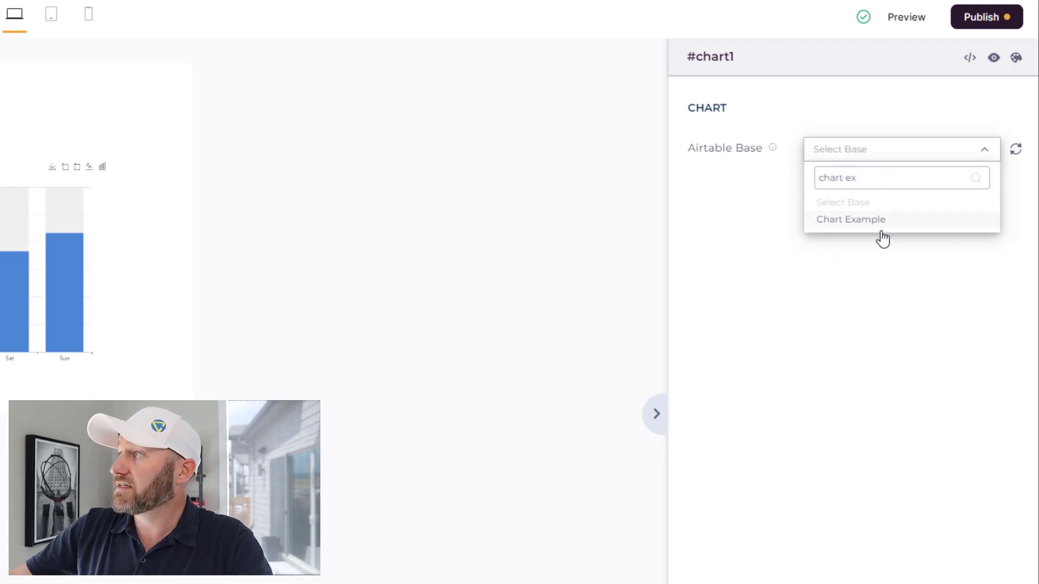
left_click(881, 228)
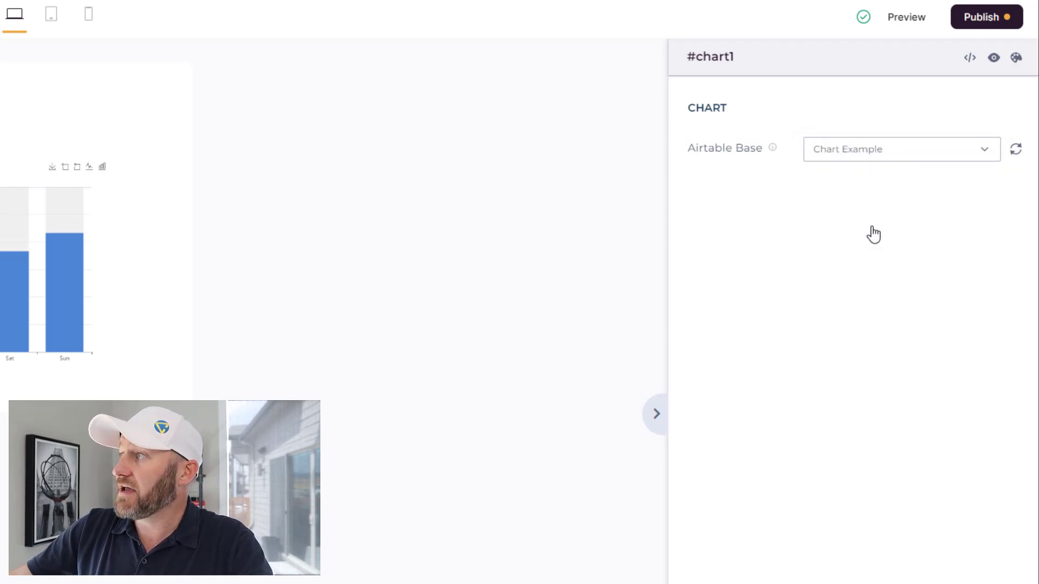
left_click(827, 195)
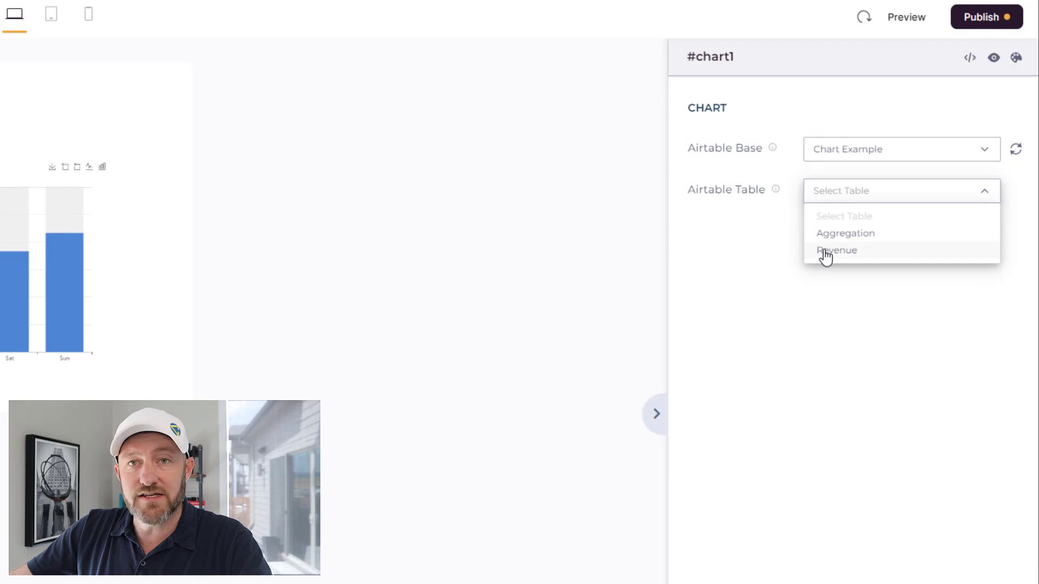
left_click(825, 252)
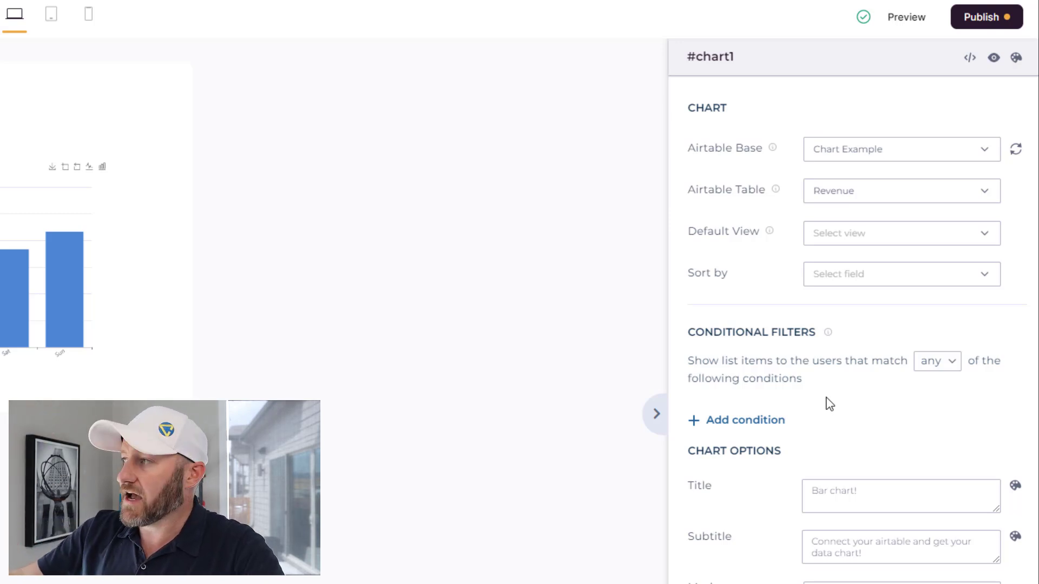
scroll(829, 404, "down", 2)
scroll(828, 399, "up", 1)
scroll(869, 447, "down", 1)
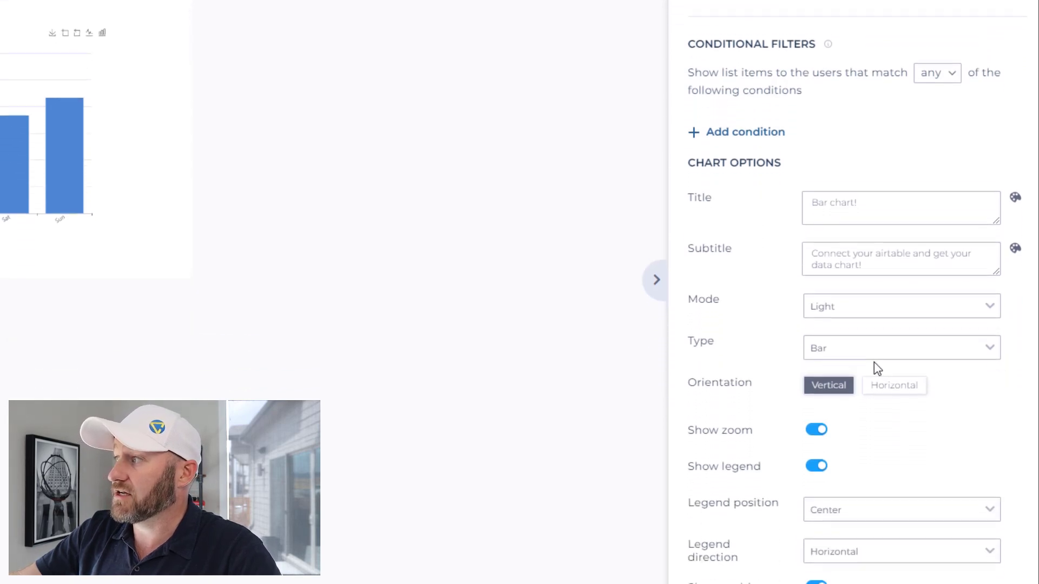
scroll(874, 365, "down", 1)
scroll(877, 346, "down", 2)
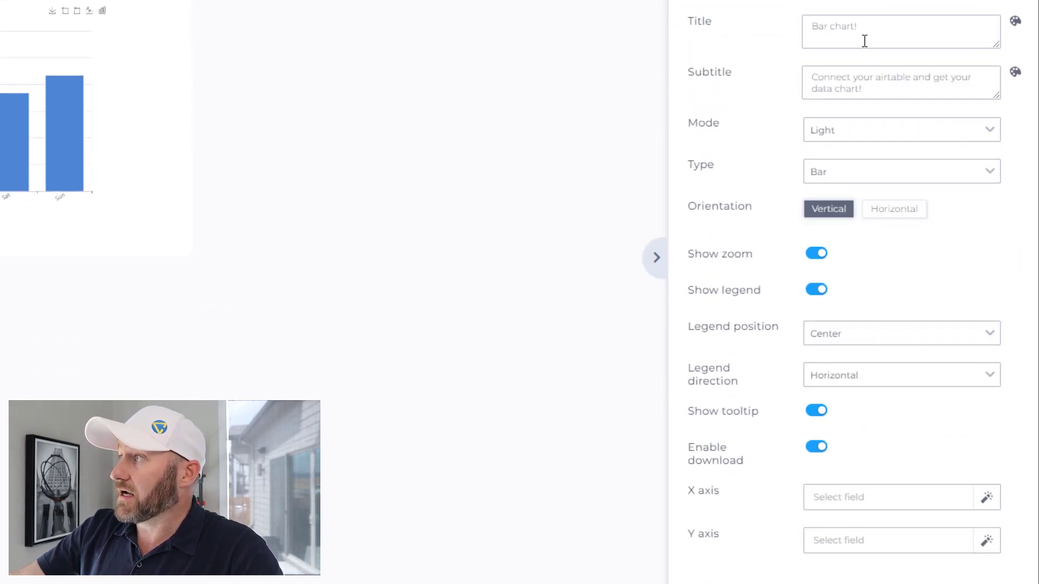
Rename the chart 'Revenue!' with Date on the X axis and Amount on the Y axis.
triple_click(847, 28)
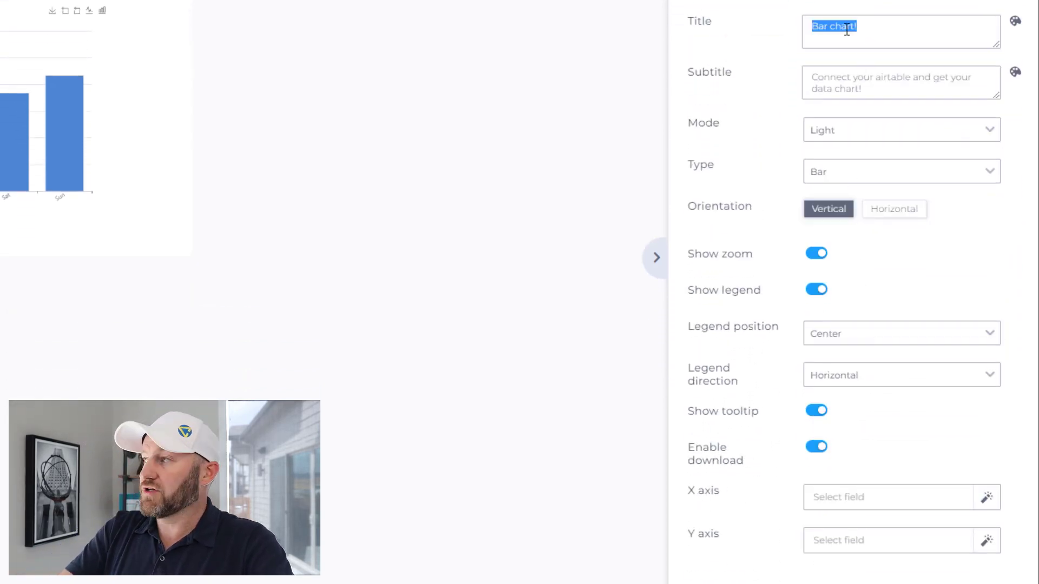
type("Revenue!")
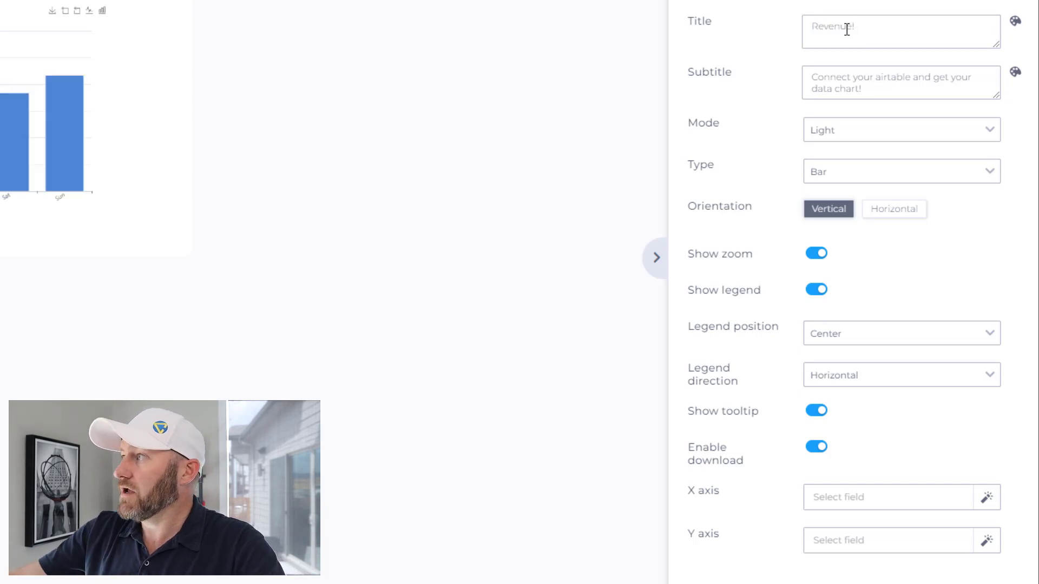
left_click(888, 141)
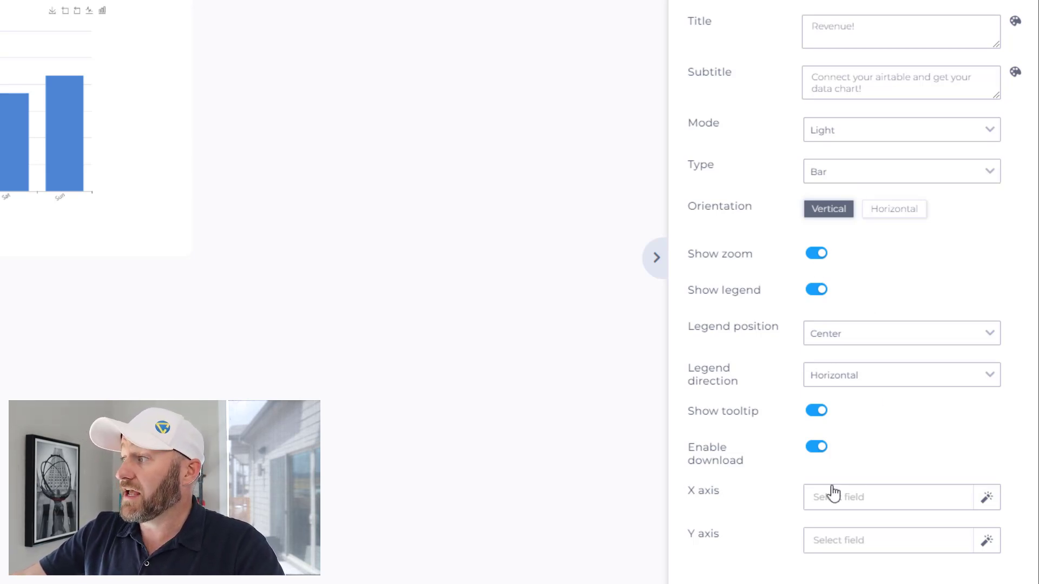
left_click(987, 498)
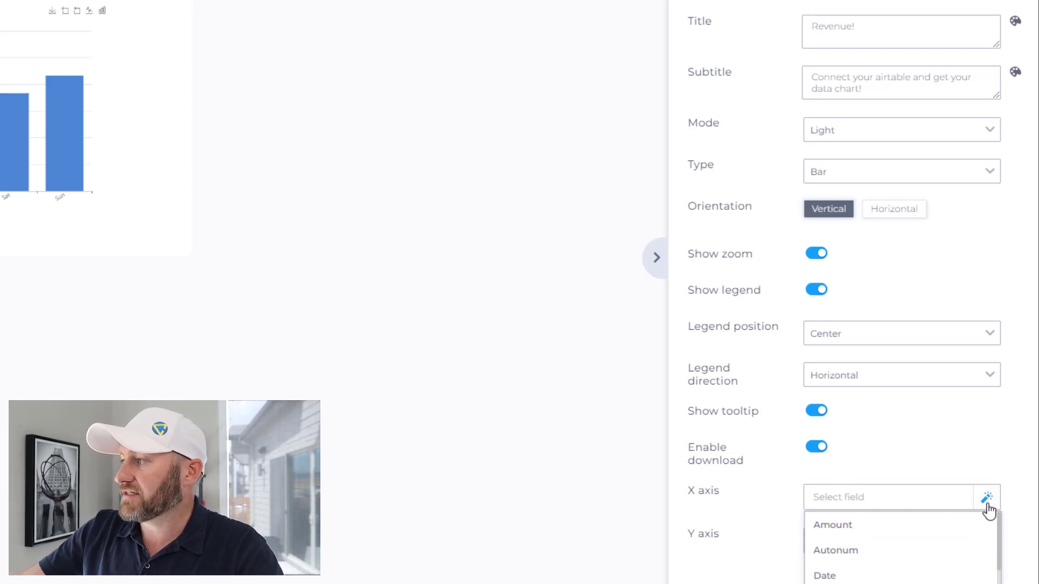
left_click(883, 574)
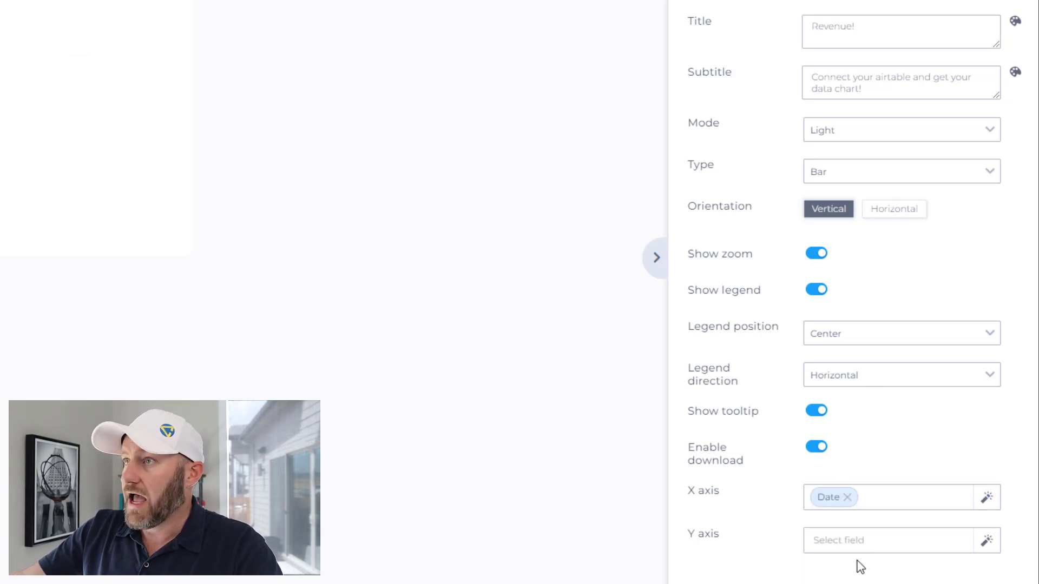
left_click(987, 541)
scroll(1013, 524, "down", 3)
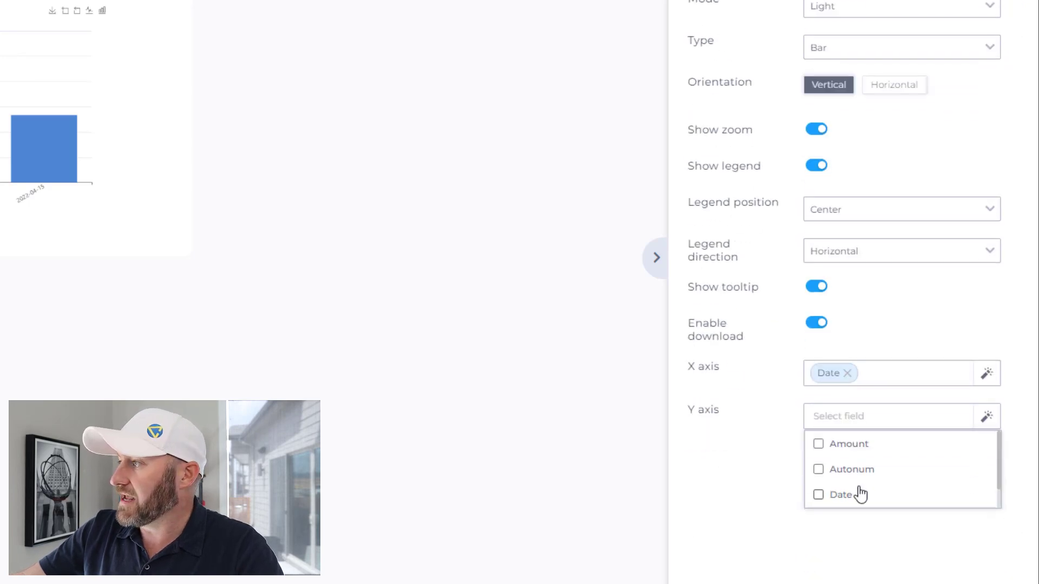
left_click(818, 447)
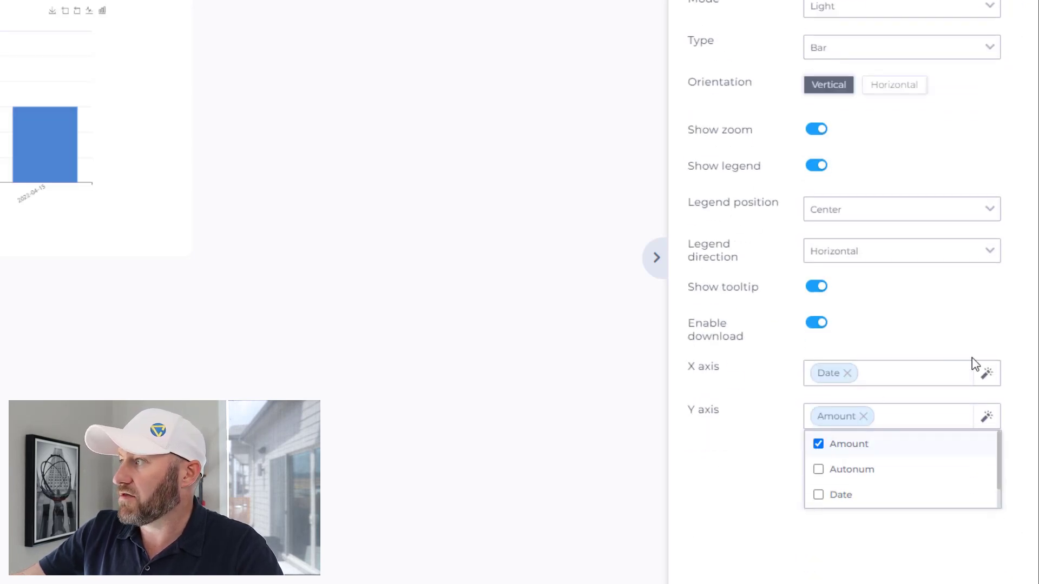
left_click(1012, 337)
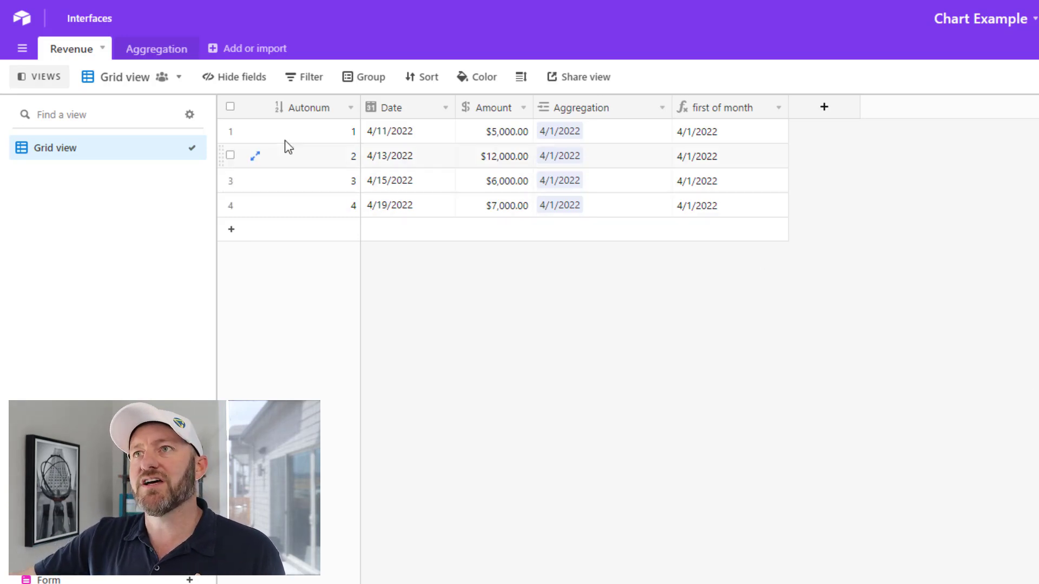
left_click(157, 55)
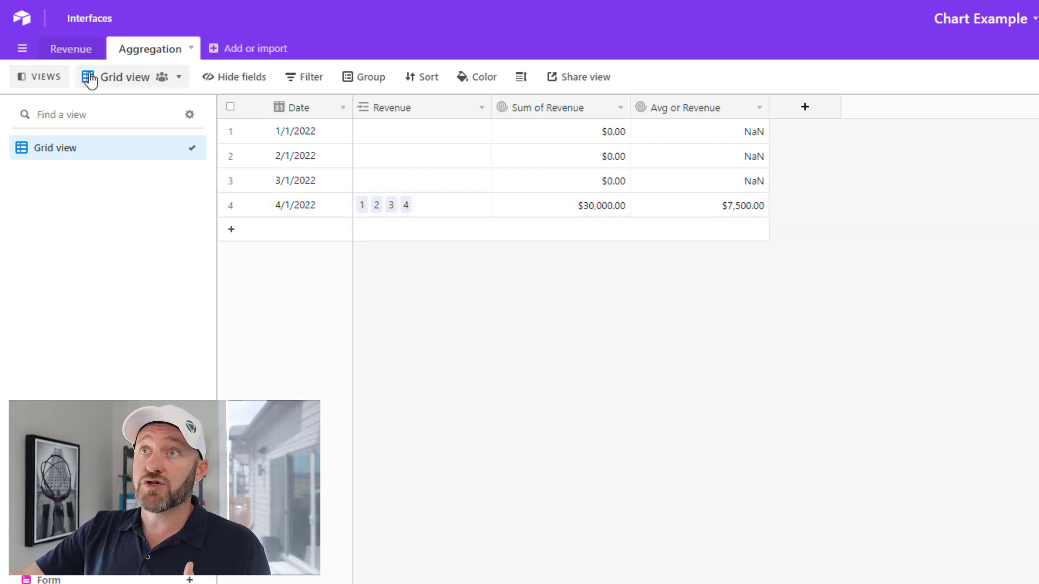
left_click(71, 51)
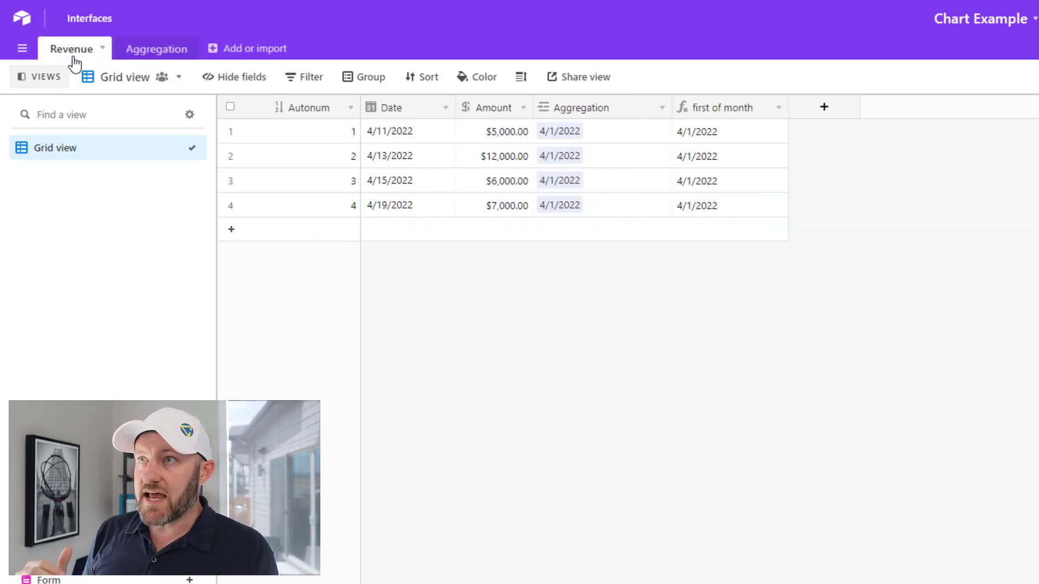
mouse_move(578, 131)
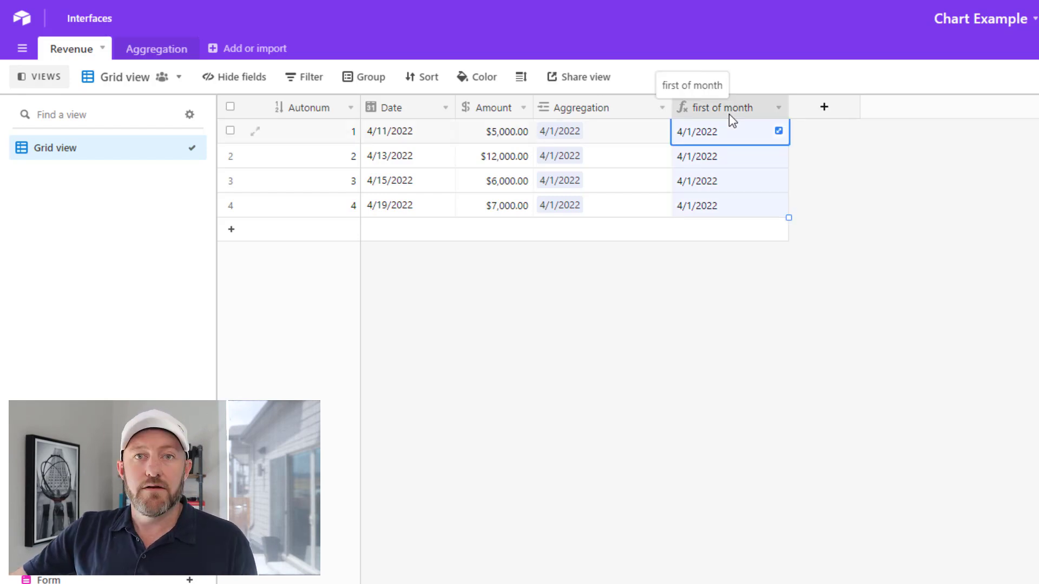
double_click(729, 113)
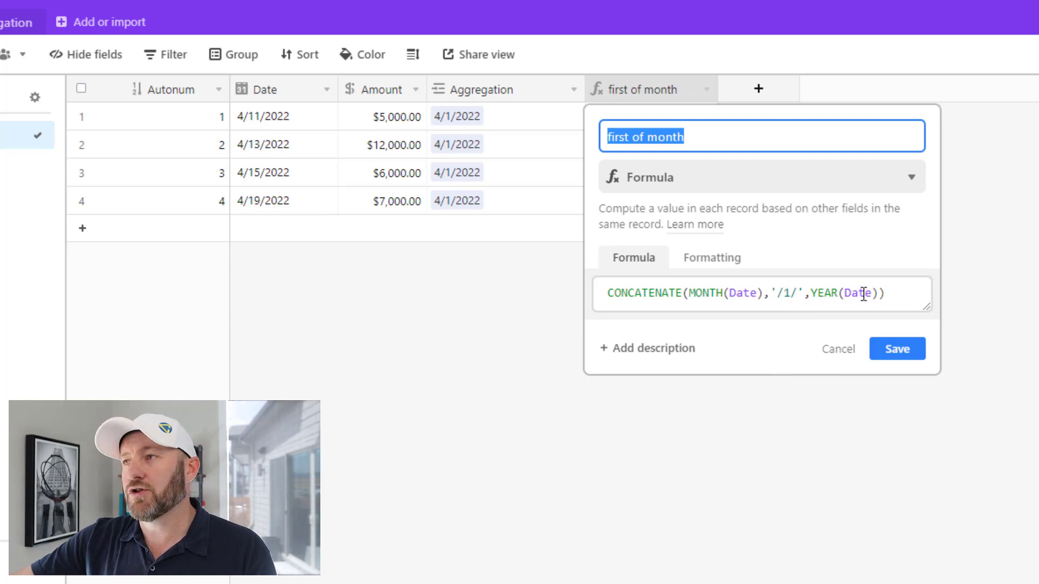
left_click(902, 351)
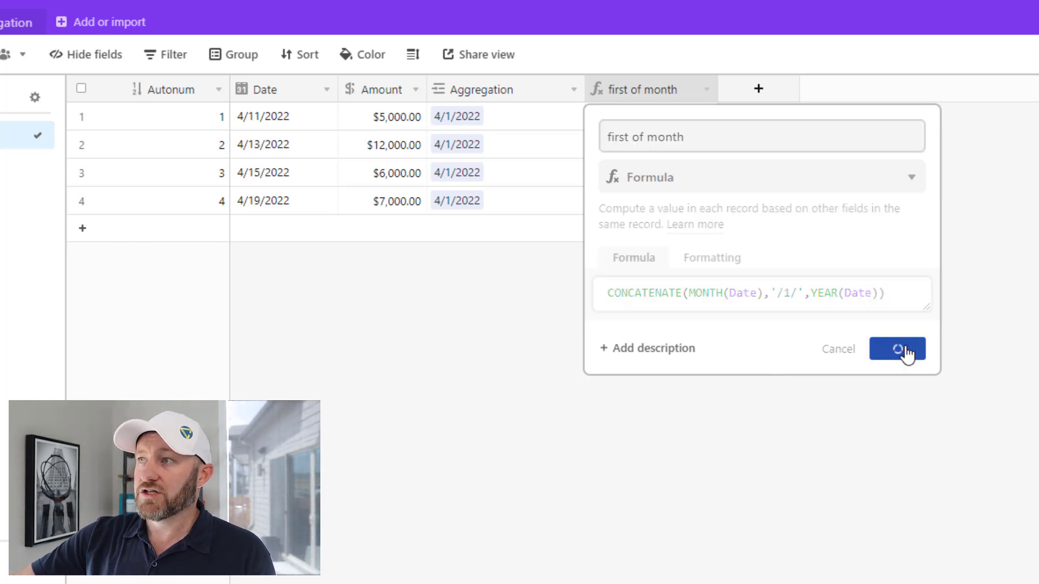
left_click_drag(614, 123, 624, 209)
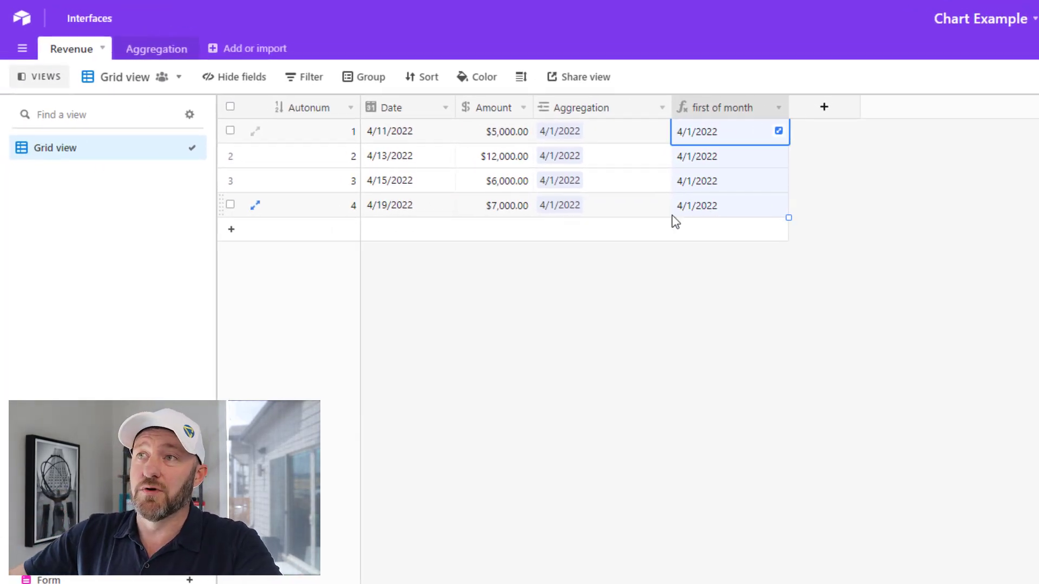
left_click(394, 207)
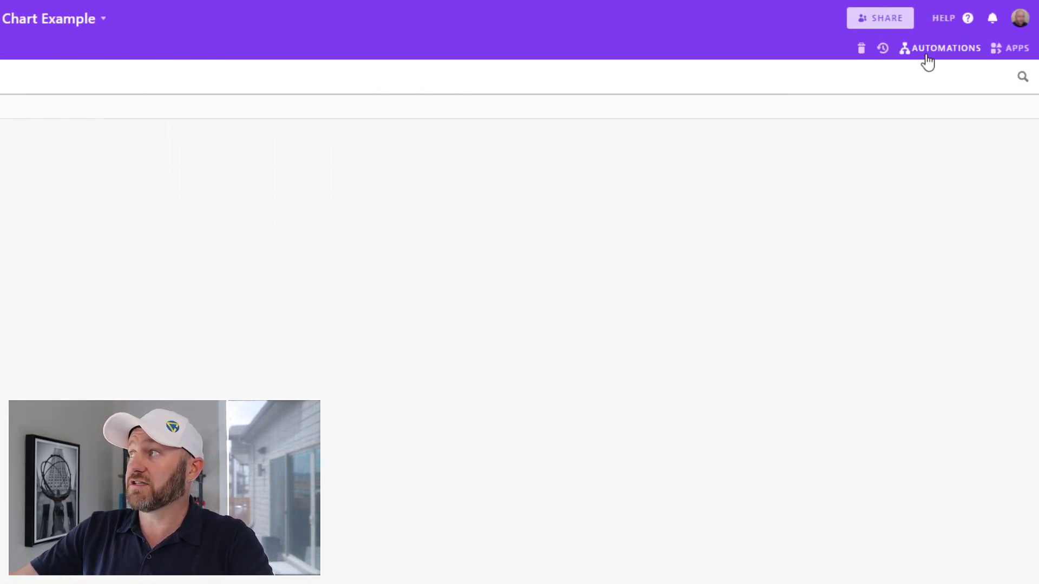
Open Automation 1's 'When a record is updated' trigger watching Revenue's first of month field.
left_click(927, 51)
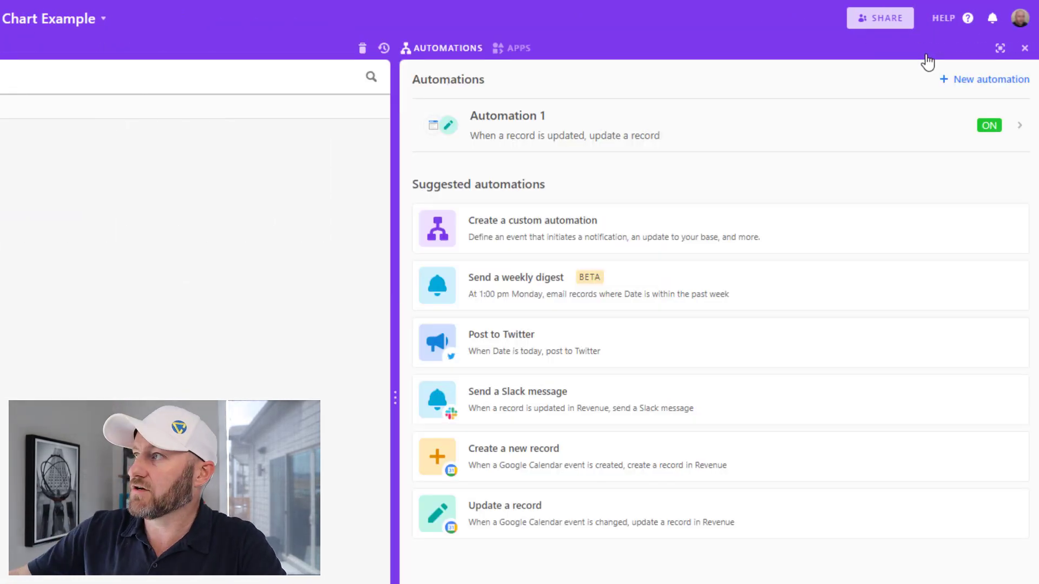
left_click(547, 128)
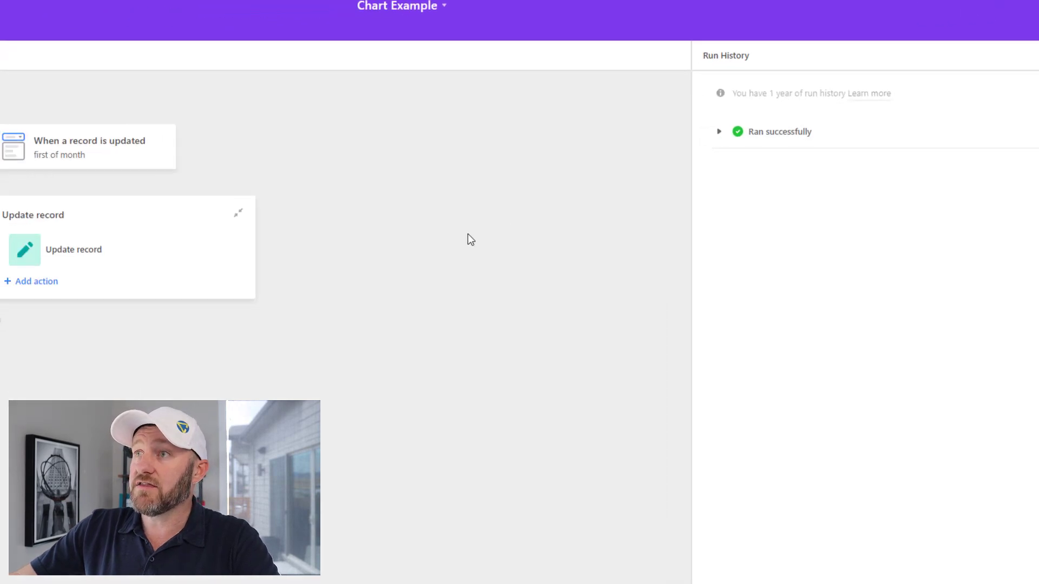
left_click(133, 158)
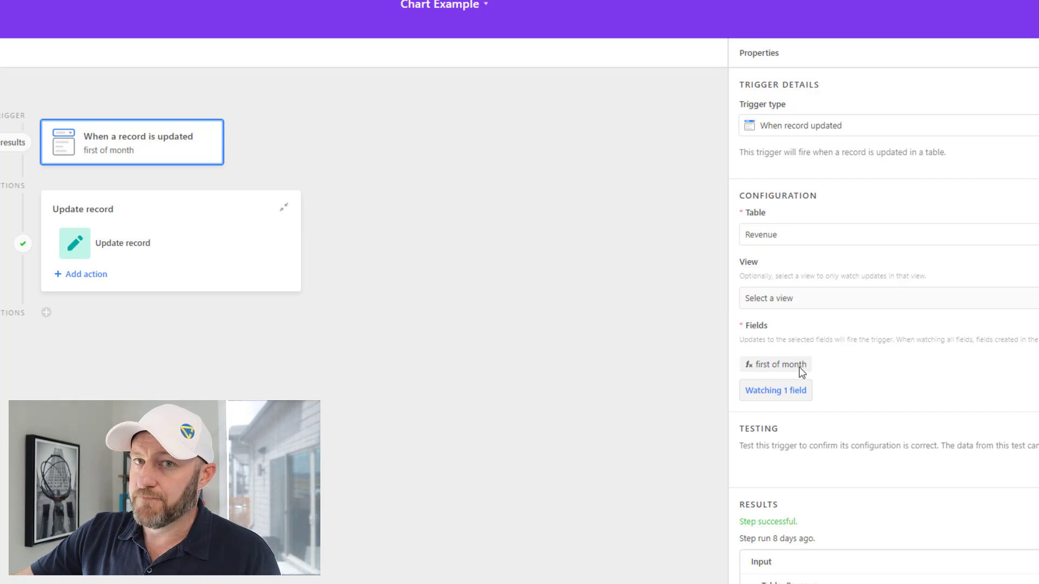
scroll(870, 387, "down", 1)
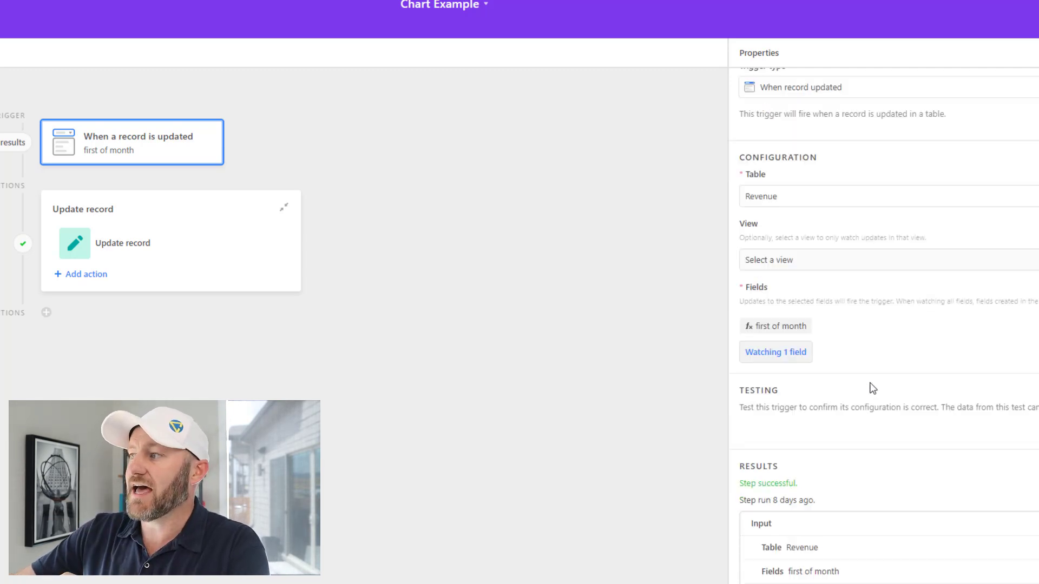
scroll(869, 387, "down", 2)
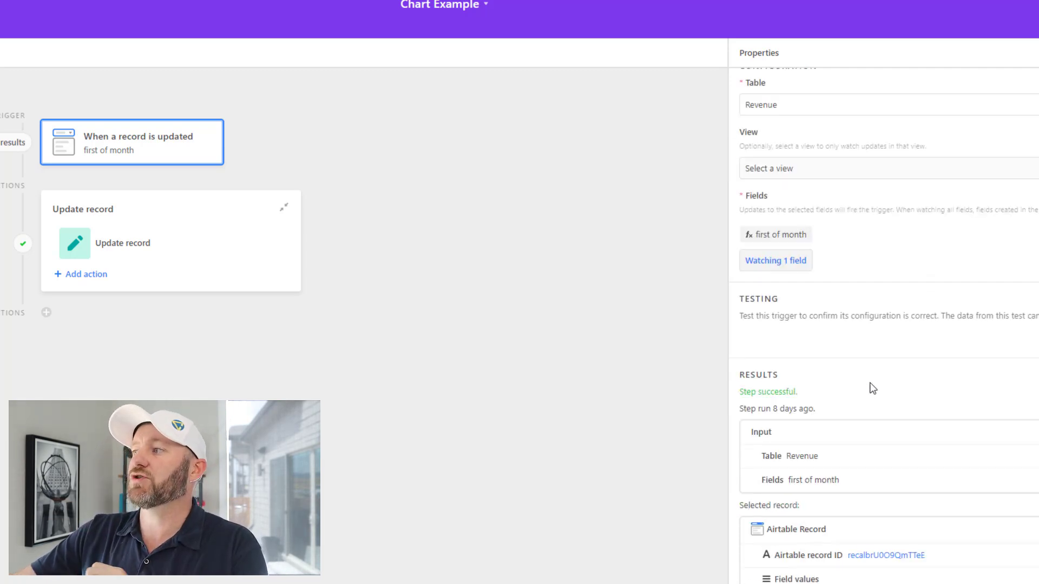
Review the Update record action that sets Aggregation from first of month, then return to Revenue.
left_click(134, 259)
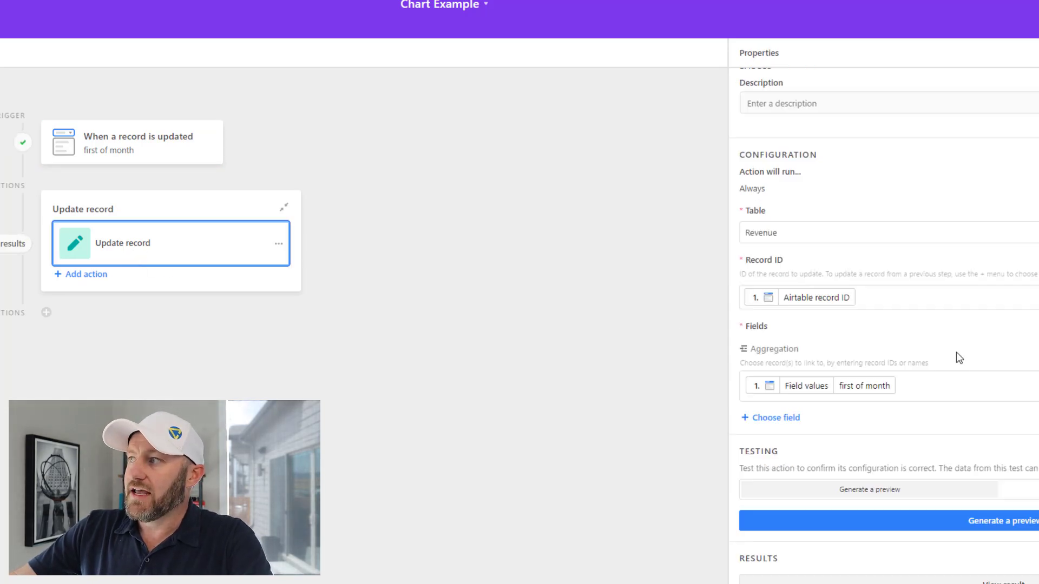
scroll(958, 357, "down", 2)
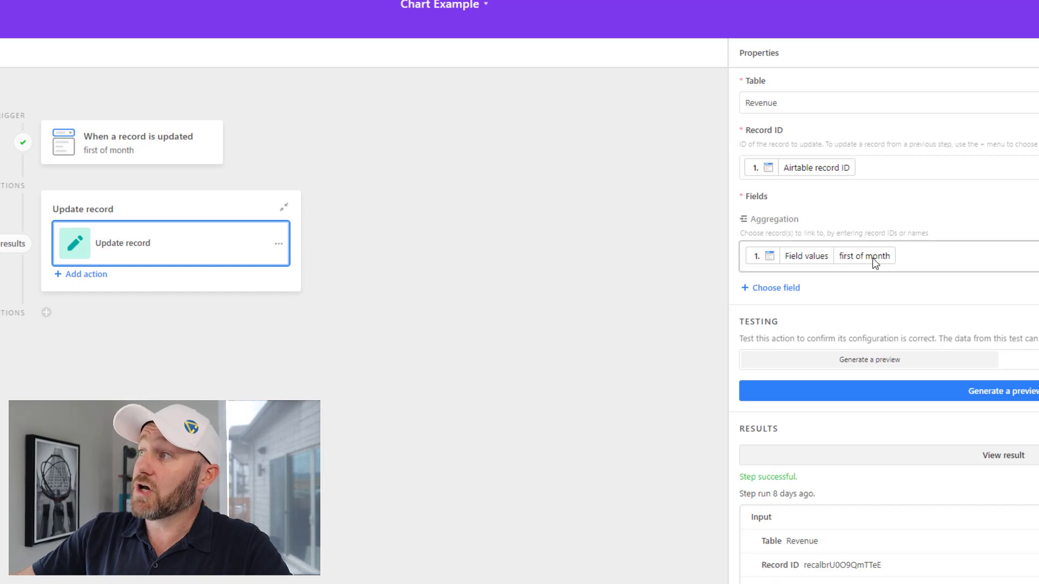
scroll(872, 260, "up", 2)
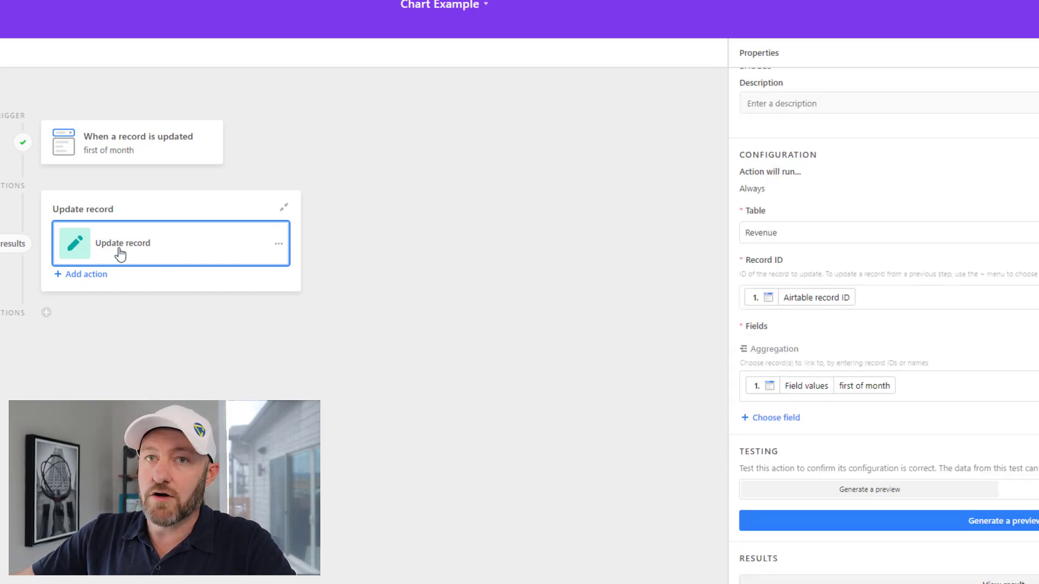
scroll(782, 252, "up", 2)
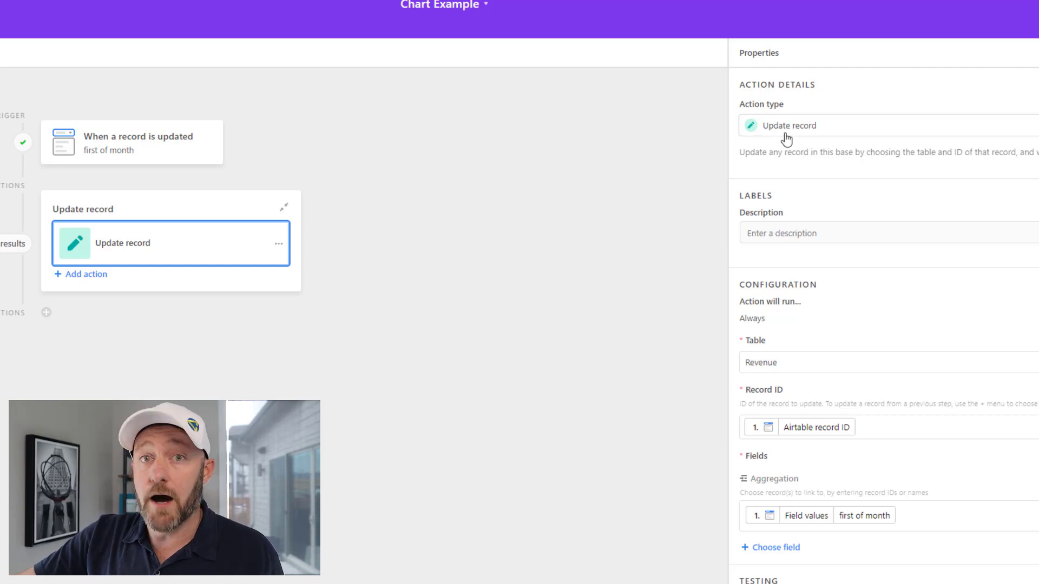
scroll(812, 261, "down", 2)
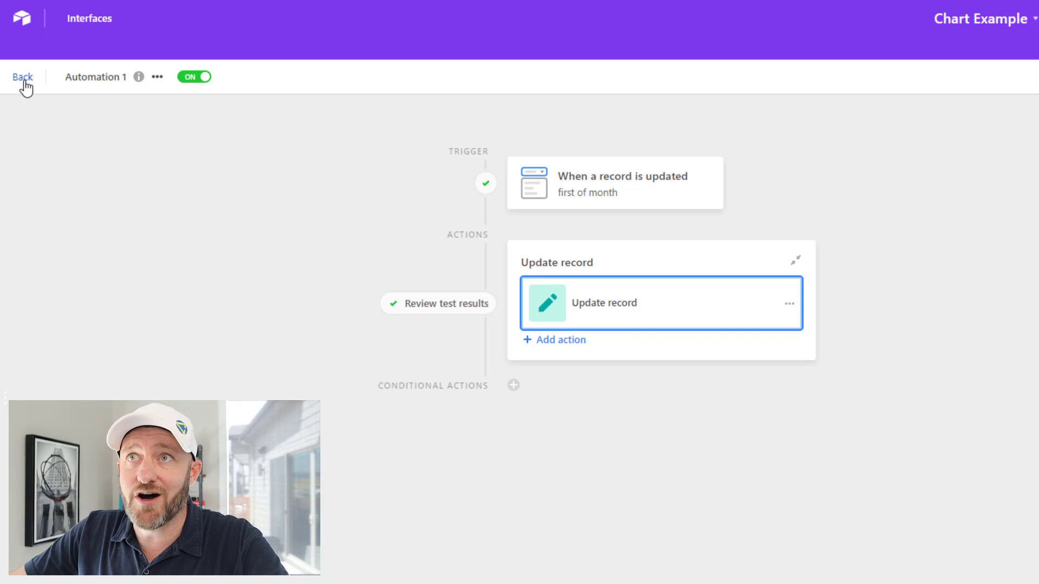
left_click(23, 81)
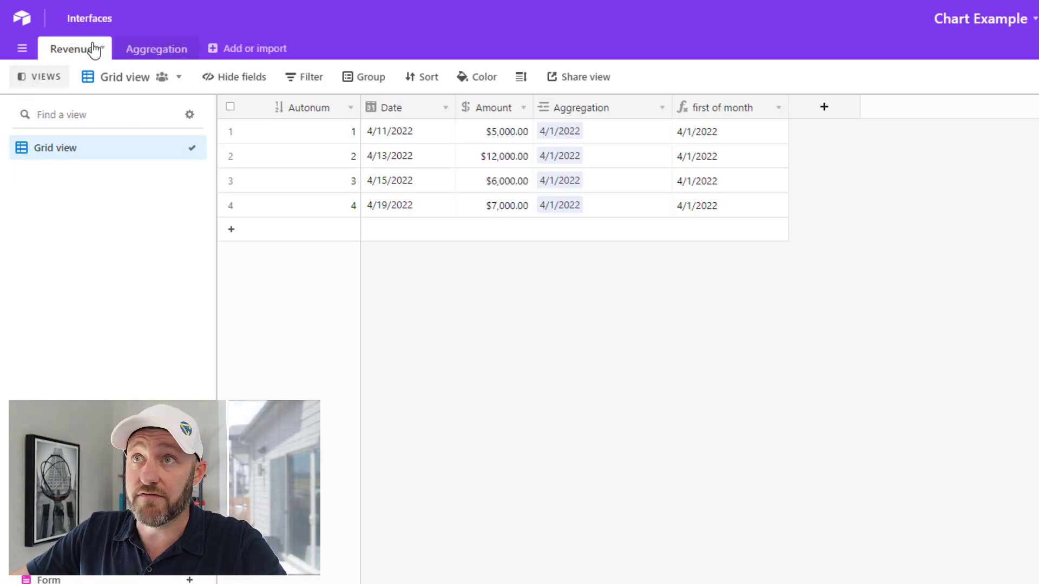
Add a new Revenue record with an Amount of $5,000.00.
left_click(323, 242)
double_click(505, 231)
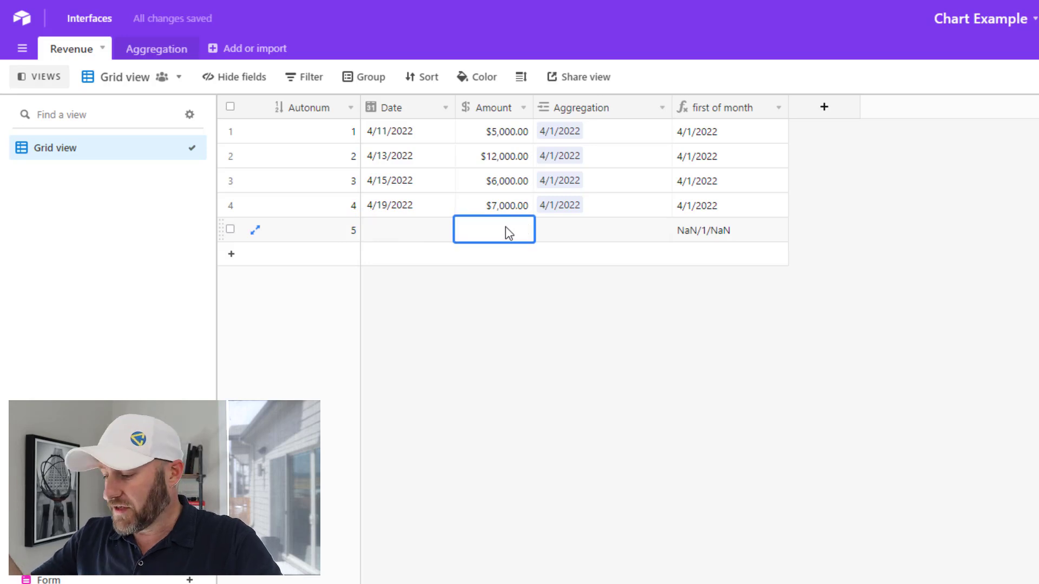
type("5000")
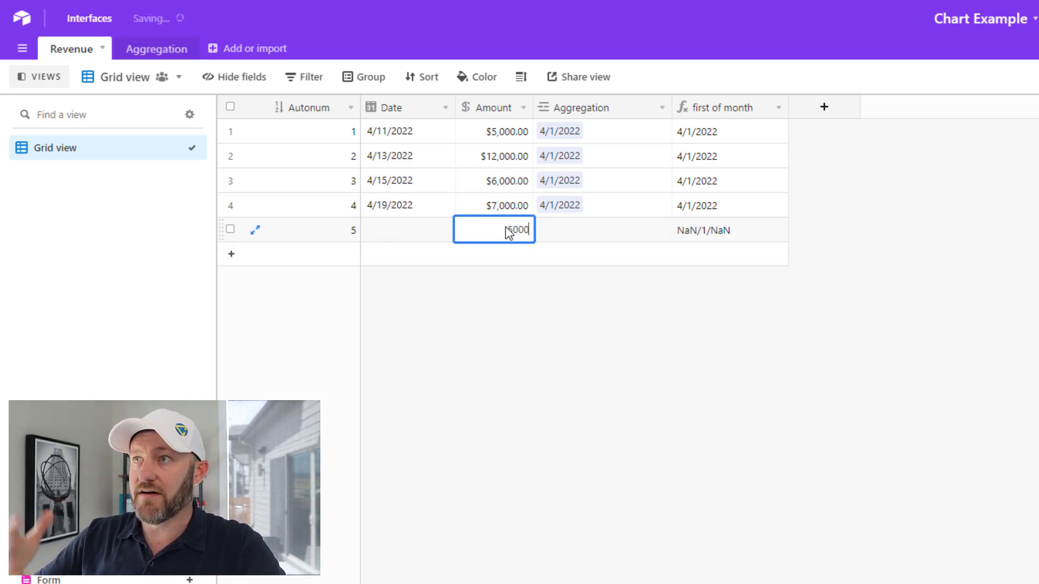
key("Tab")
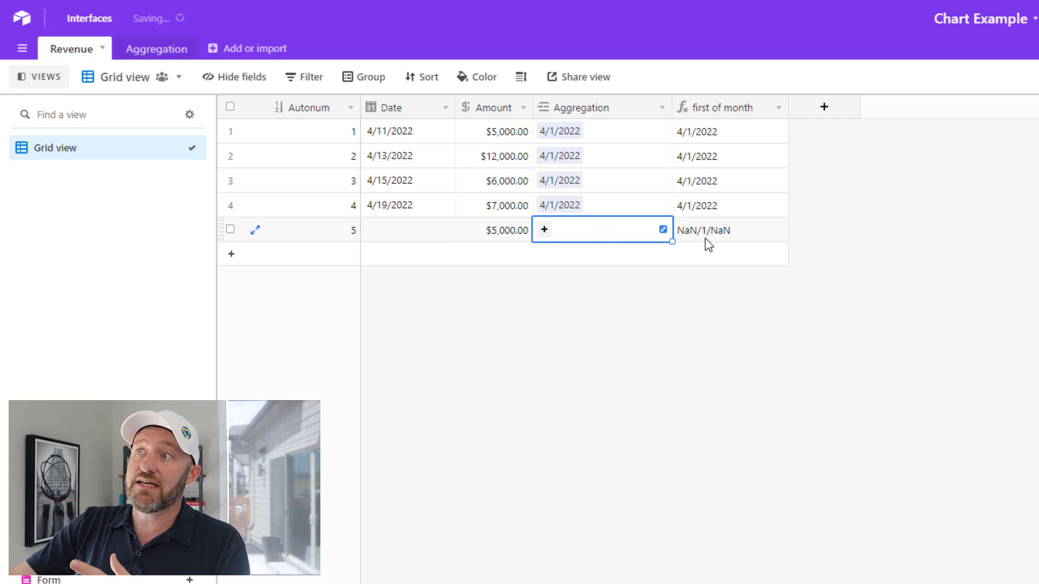
left_click(706, 238)
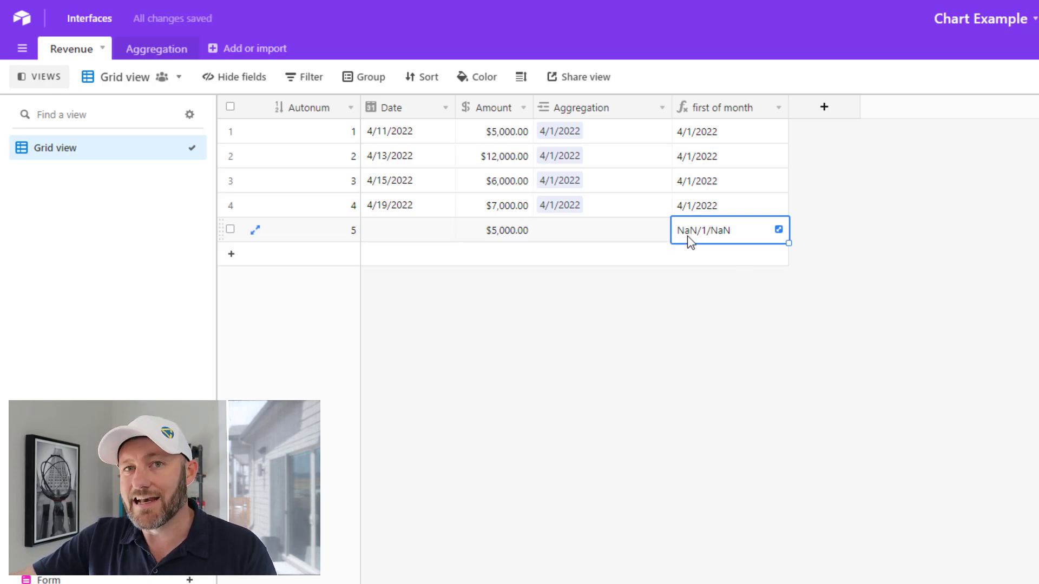
Date the new record 5/16/2022 so it links to the 5/1/2022 aggregation.
double_click(401, 231)
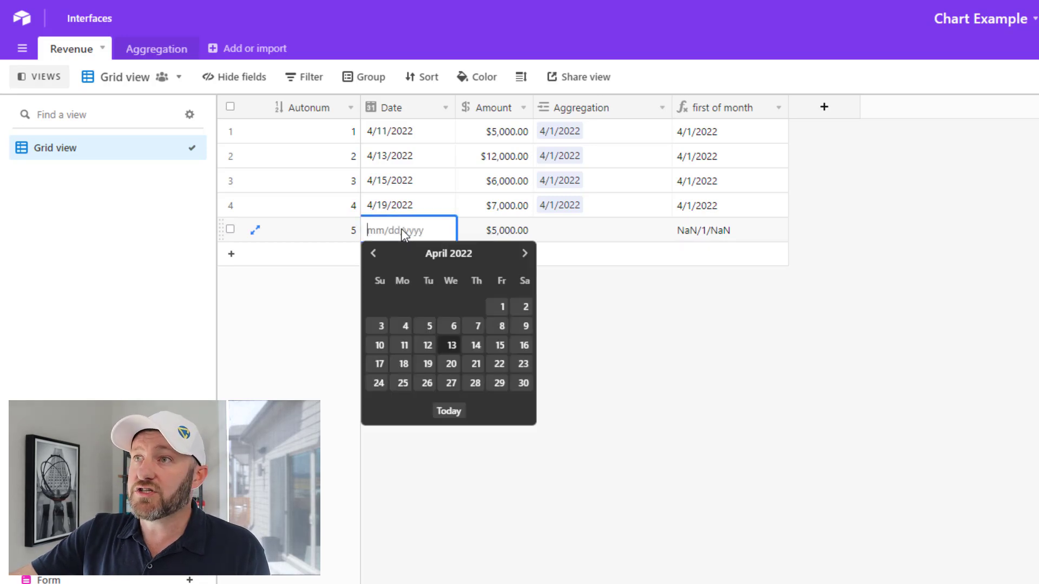
left_click(525, 253)
left_click(403, 345)
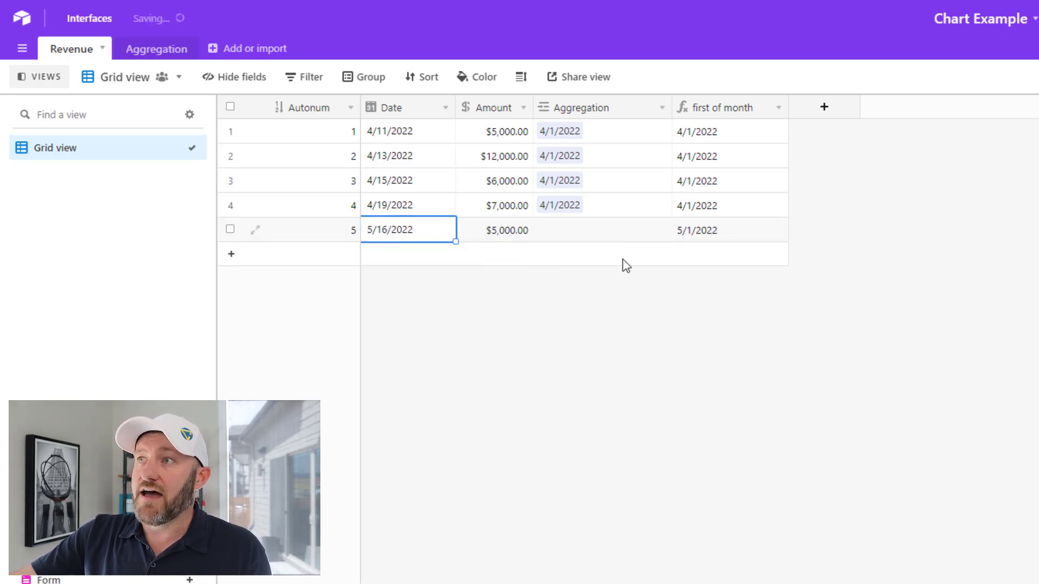
left_click(702, 236)
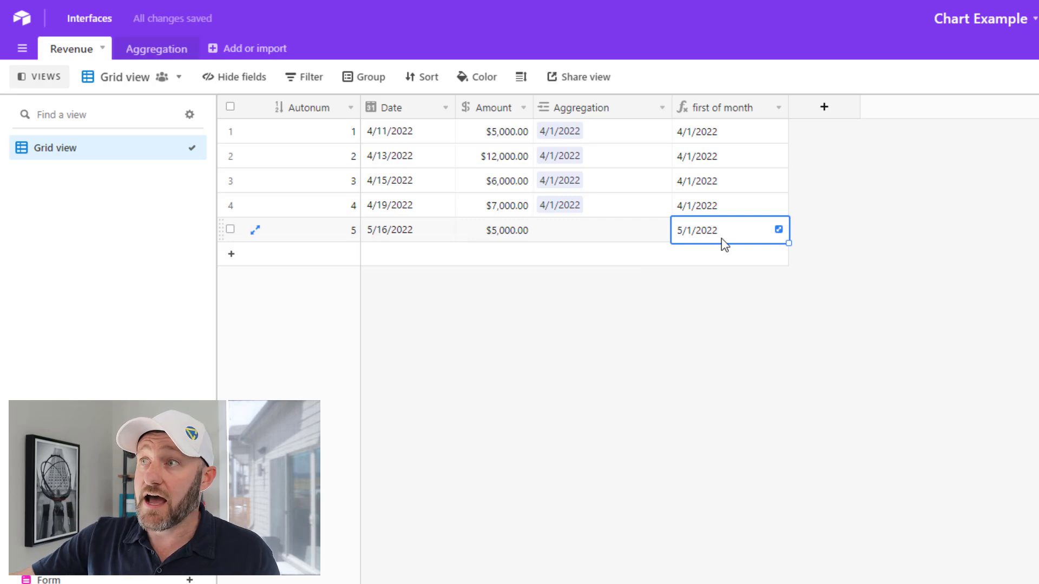
left_click(856, 421)
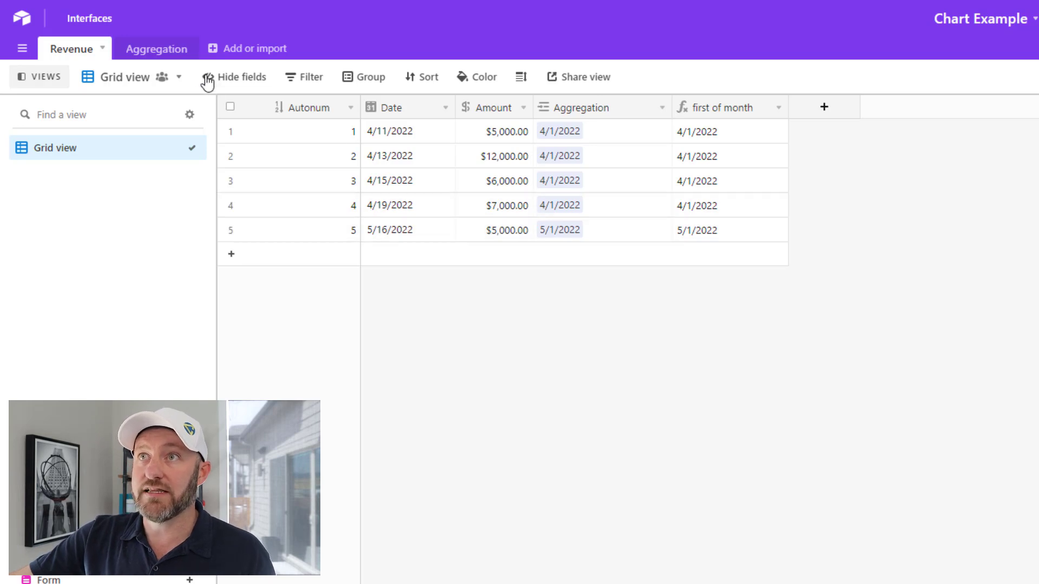
Expand the Aggregation table's 5/1/2022 record to review its activity, then close it.
left_click(159, 53)
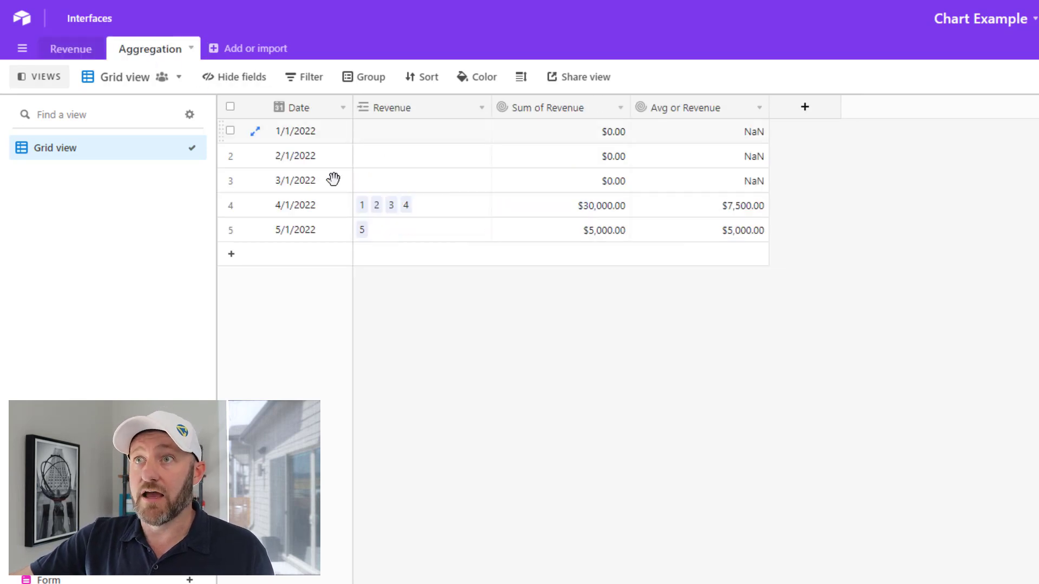
left_click(289, 231)
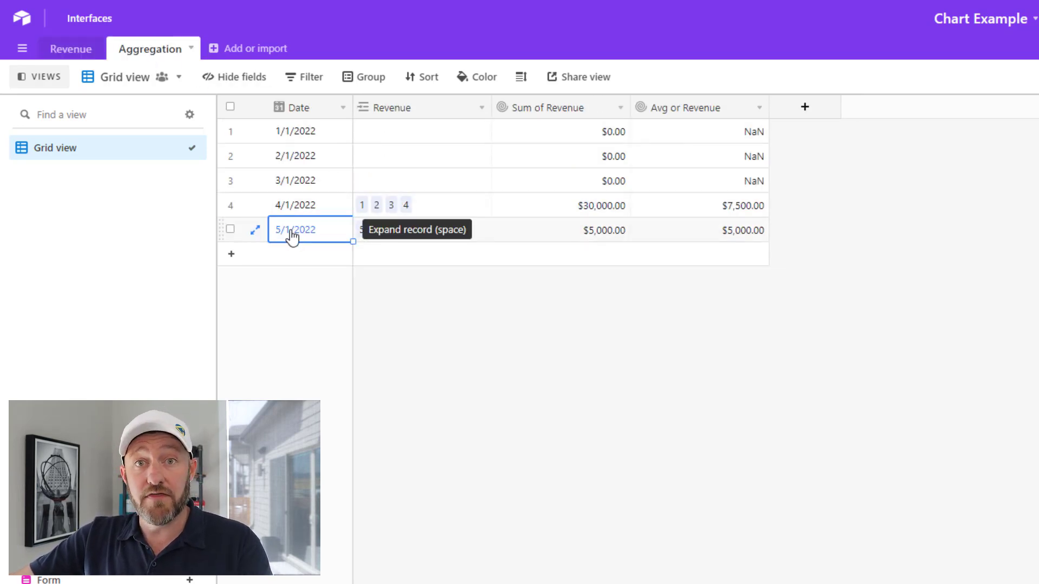
left_click(255, 230)
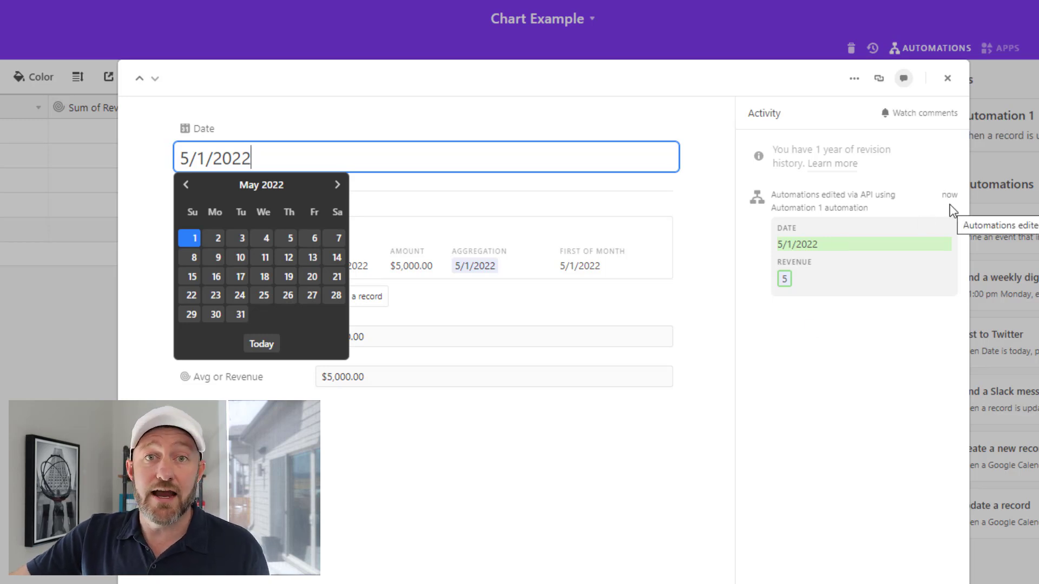
left_click(947, 79)
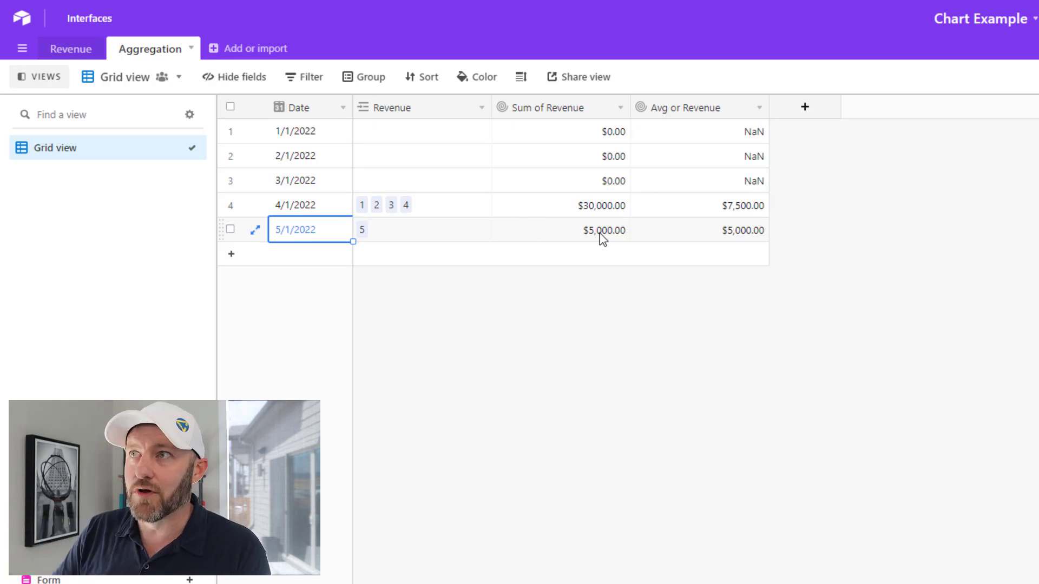
Inspect the Sum of Revenue rollup, then save the Avg or Revenue AVERAGE(values) rollup.
double_click(558, 112)
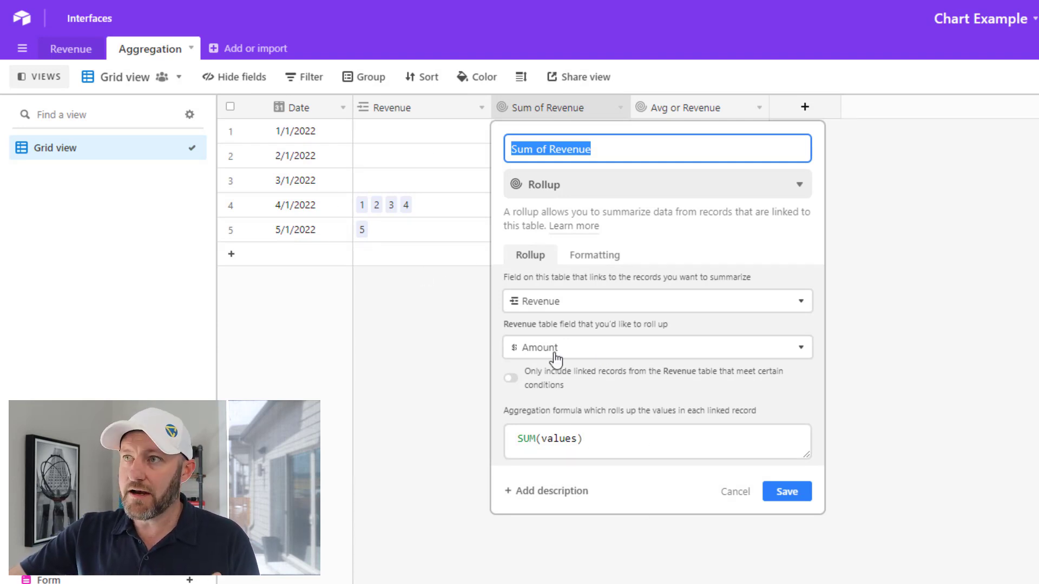
left_click(431, 339)
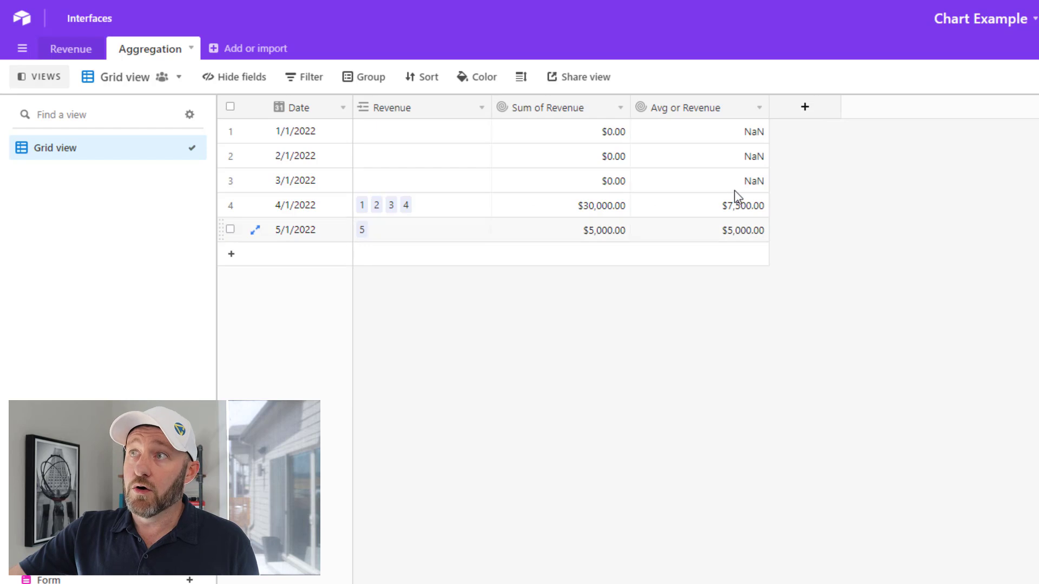
left_click(713, 119)
double_click(713, 118)
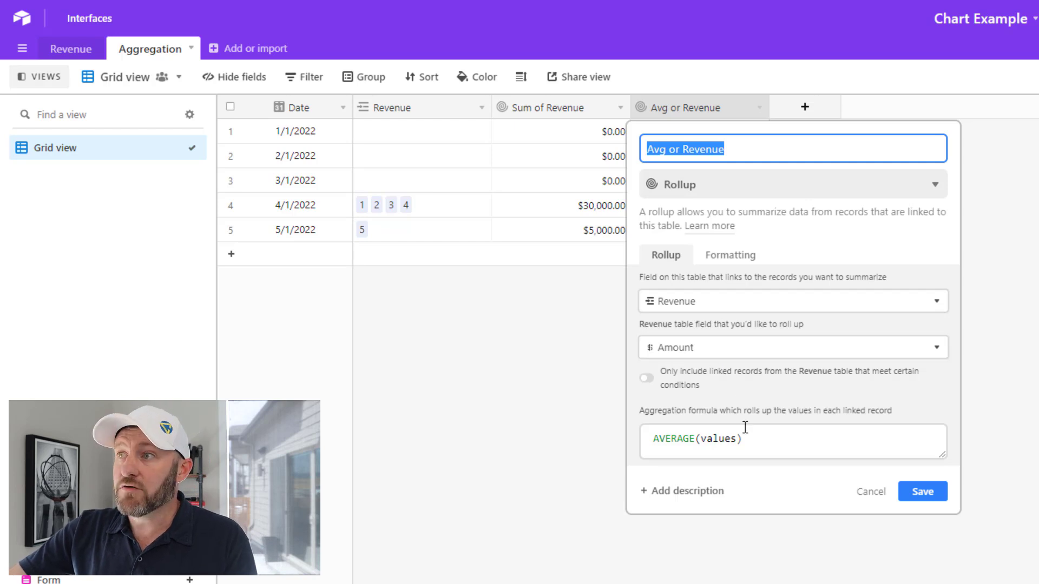
left_click(922, 491)
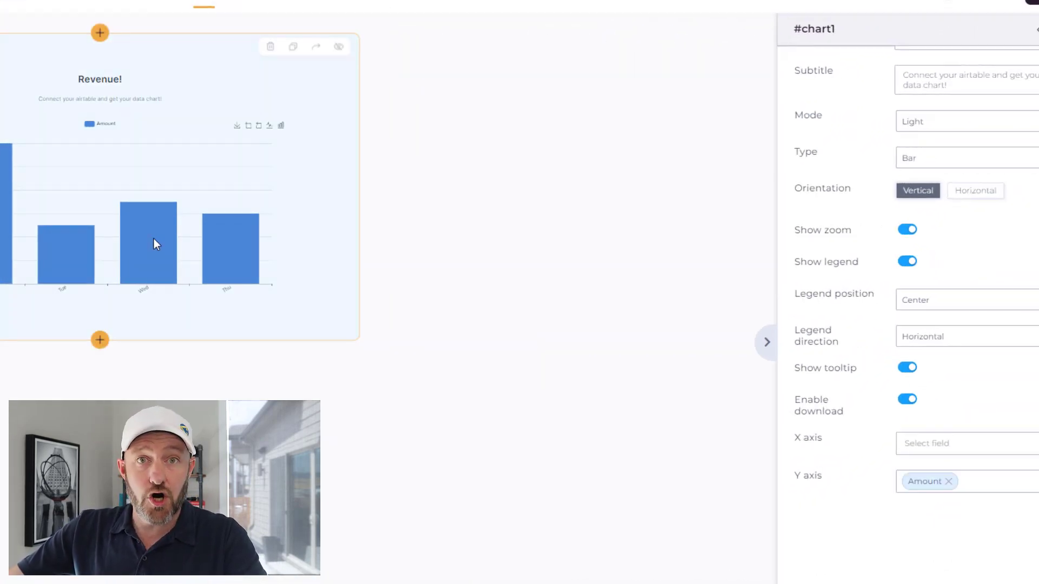
scroll(869, 277, "up", 2)
scroll(963, 246, "up", 1)
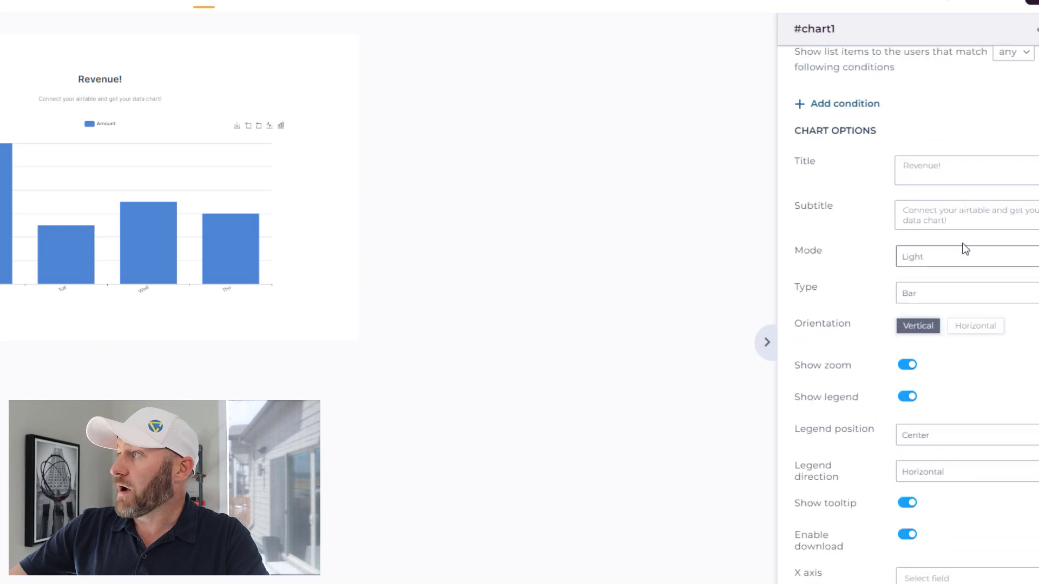
scroll(937, 214, "up", 3)
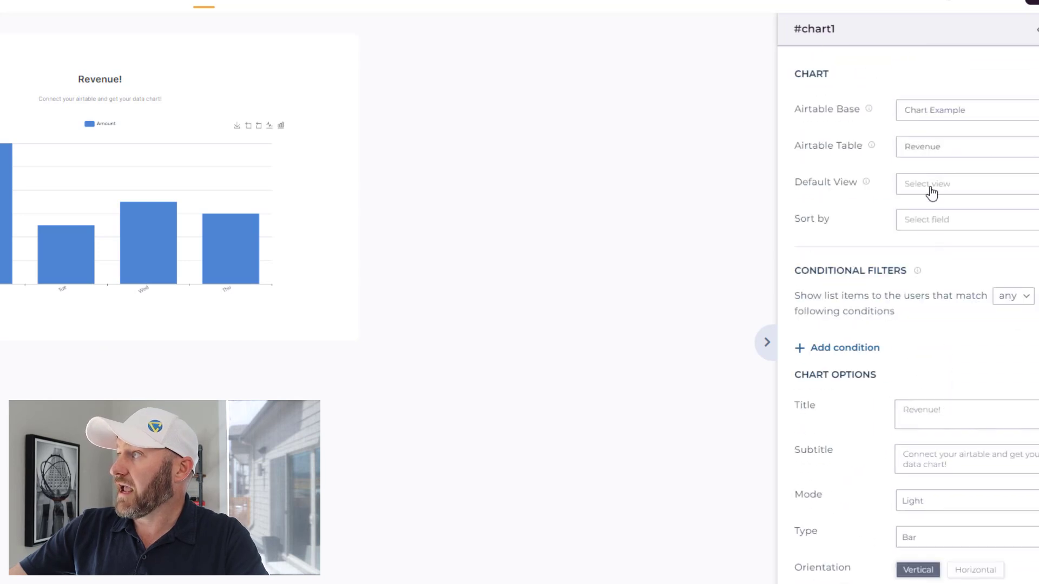
Switch the chart to the Aggregation table, plotting Sum Of Revenue against Date.
left_click(925, 155)
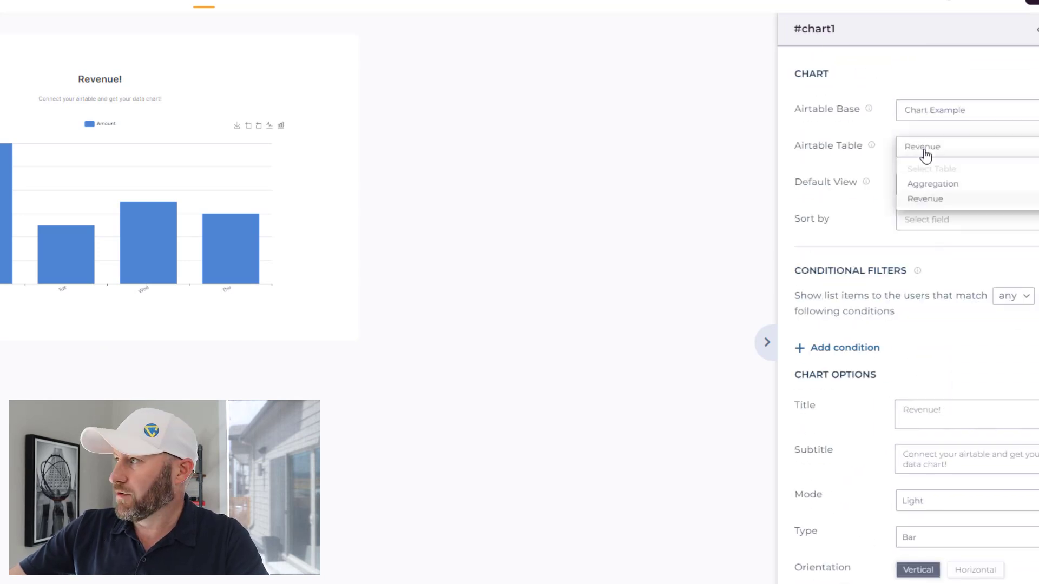
left_click(918, 185)
scroll(898, 268, "down", 3)
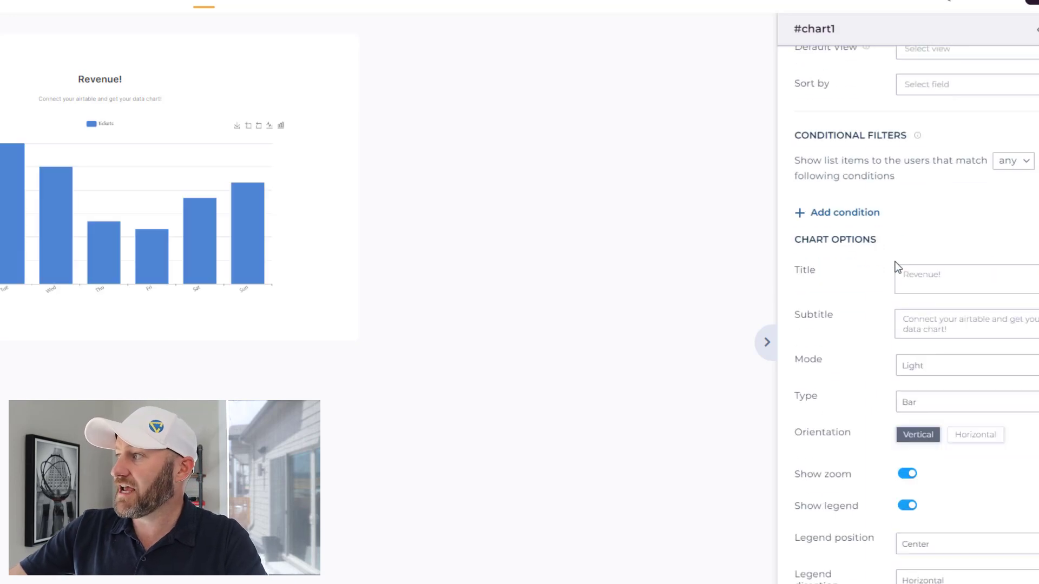
scroll(897, 268, "down", 3)
scroll(898, 363, "down", 2)
scroll(928, 460, "down", 1)
left_click(929, 459)
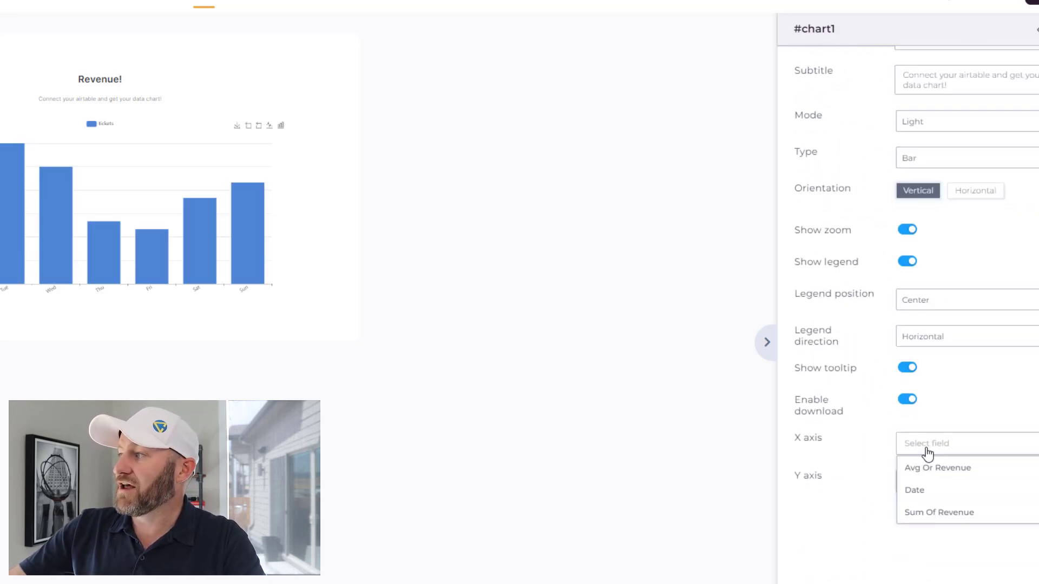
left_click(936, 498)
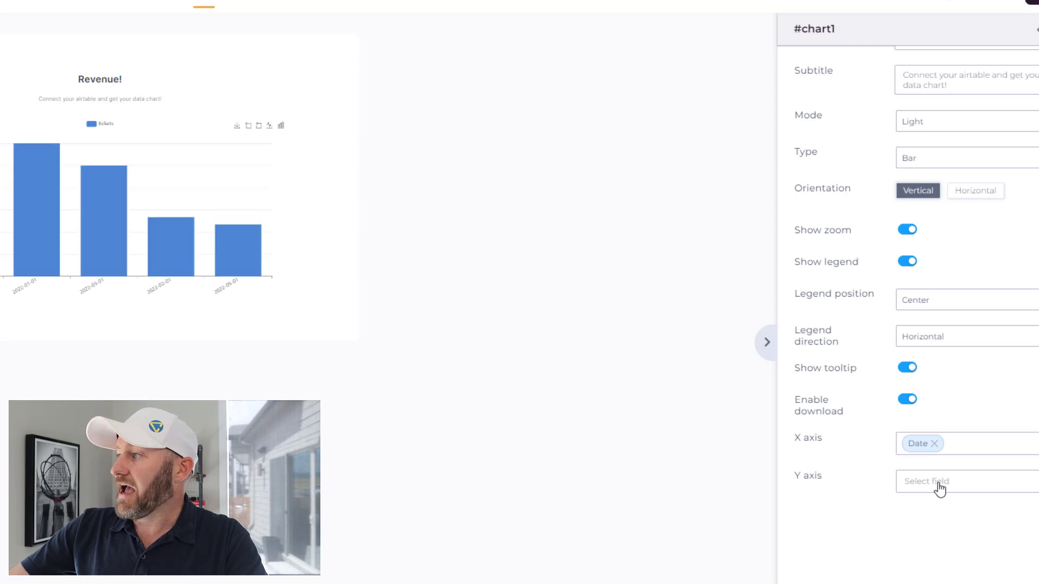
left_click(940, 485)
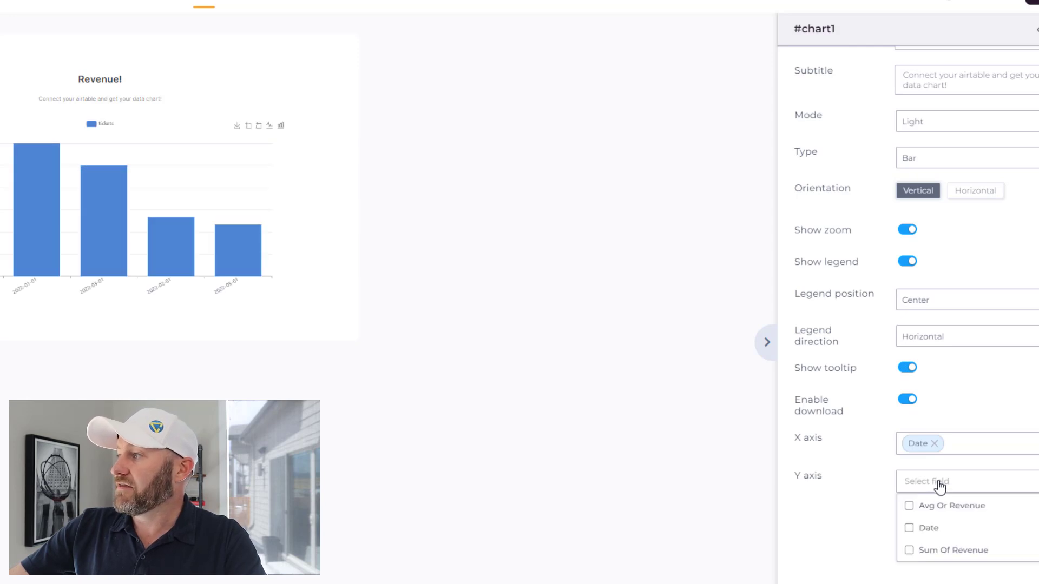
left_click(934, 550)
mouse_move(215, 195)
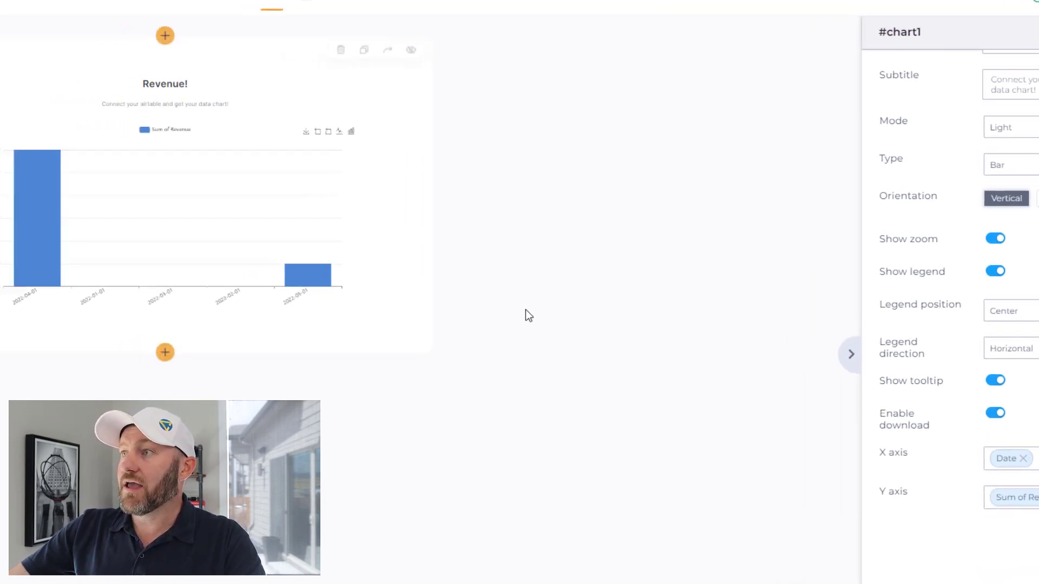
left_click(525, 310)
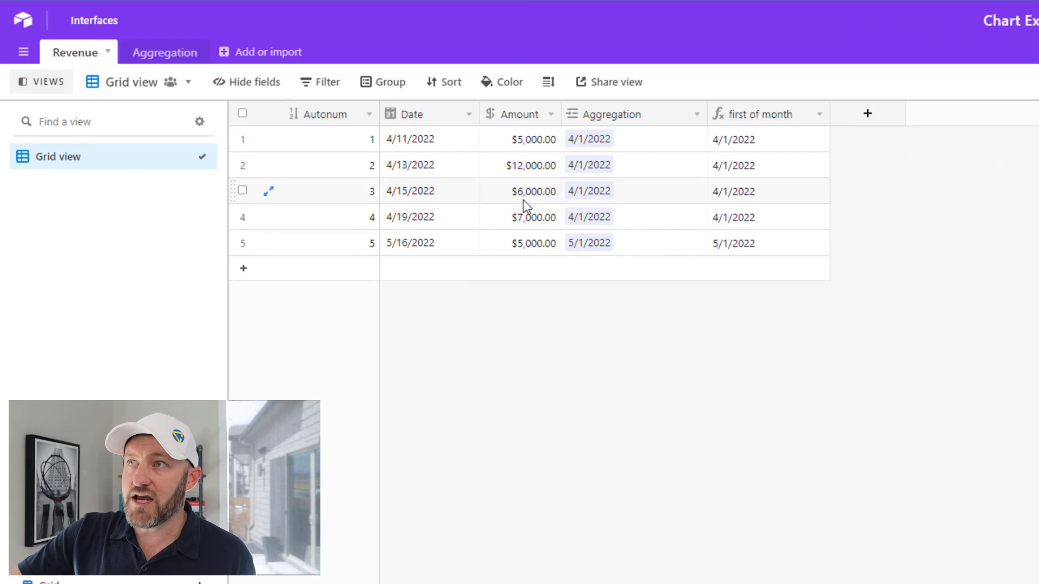
Change record 4's date from 4/19/2022 to 5/15/2022.
left_click(404, 218)
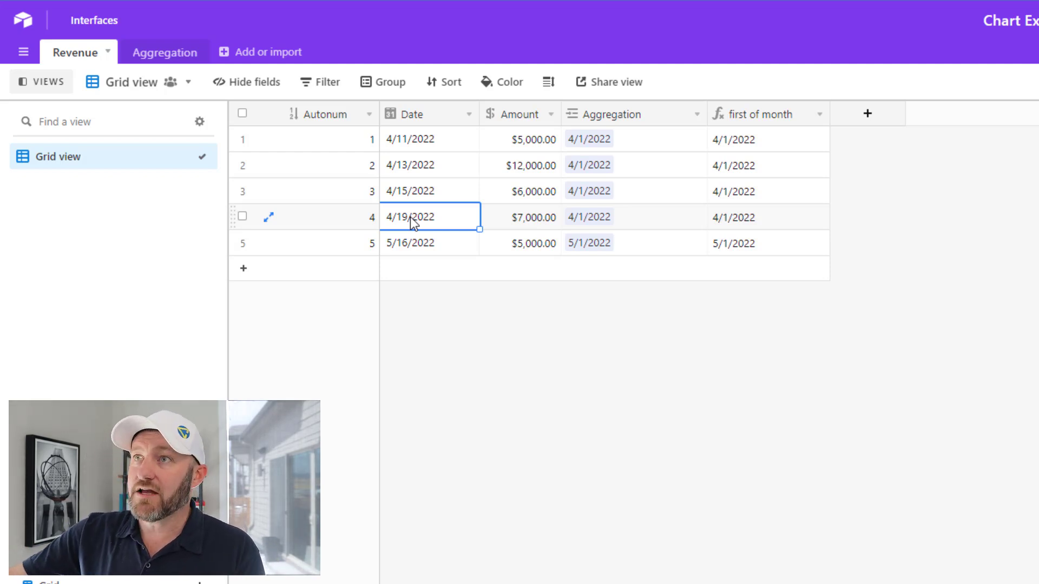
left_click(410, 216)
left_click(552, 241)
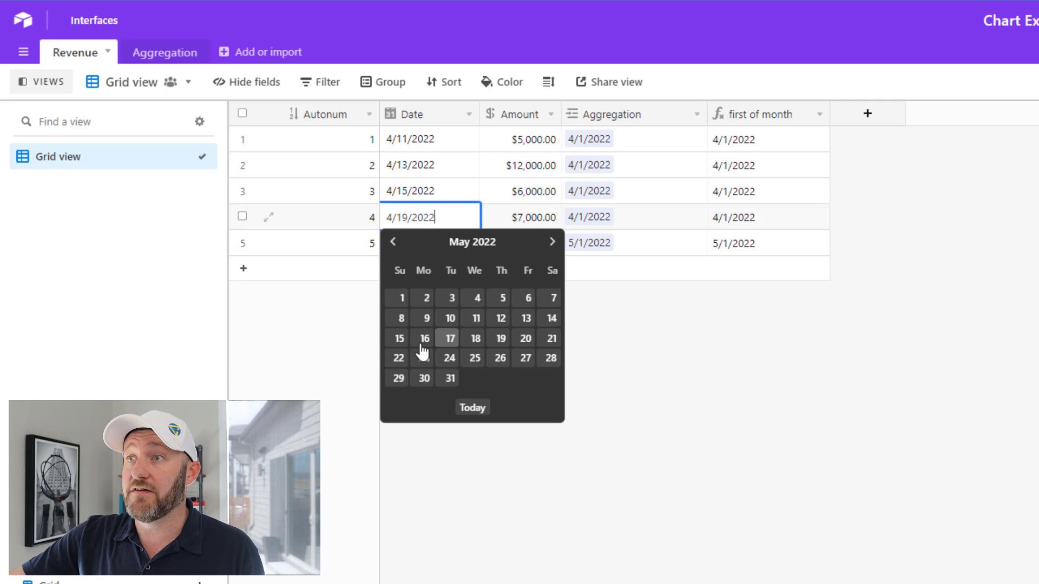
left_click(399, 337)
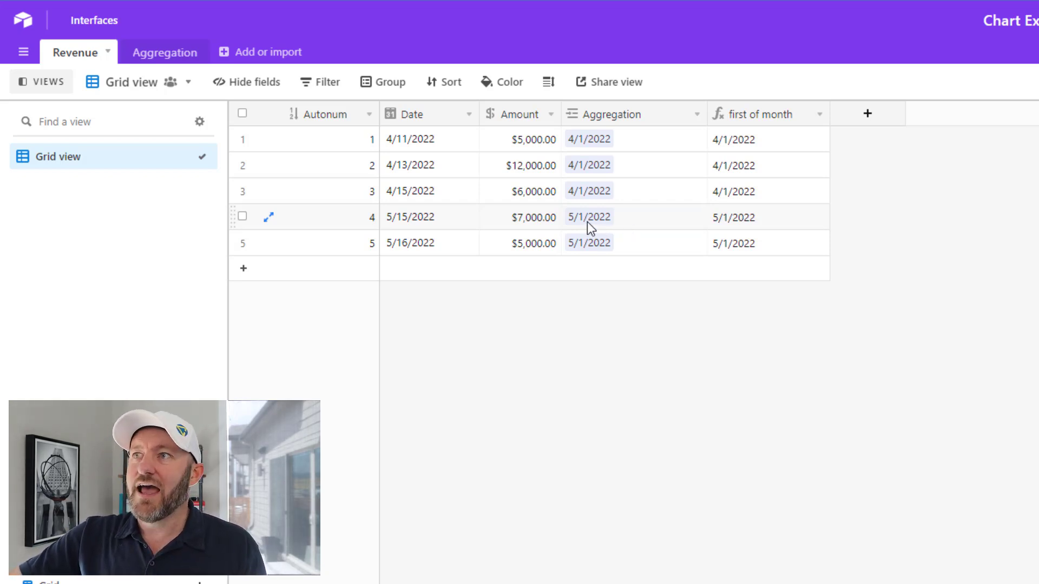
Check the Revenue records linked to May and April in the Aggregation table.
left_click(170, 55)
left_click(417, 247)
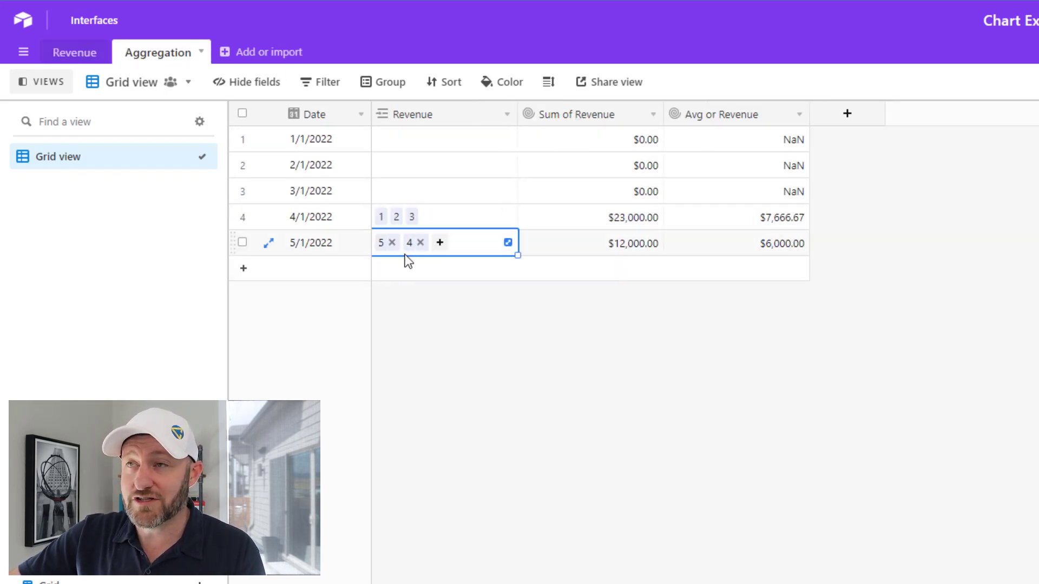
left_click(457, 219)
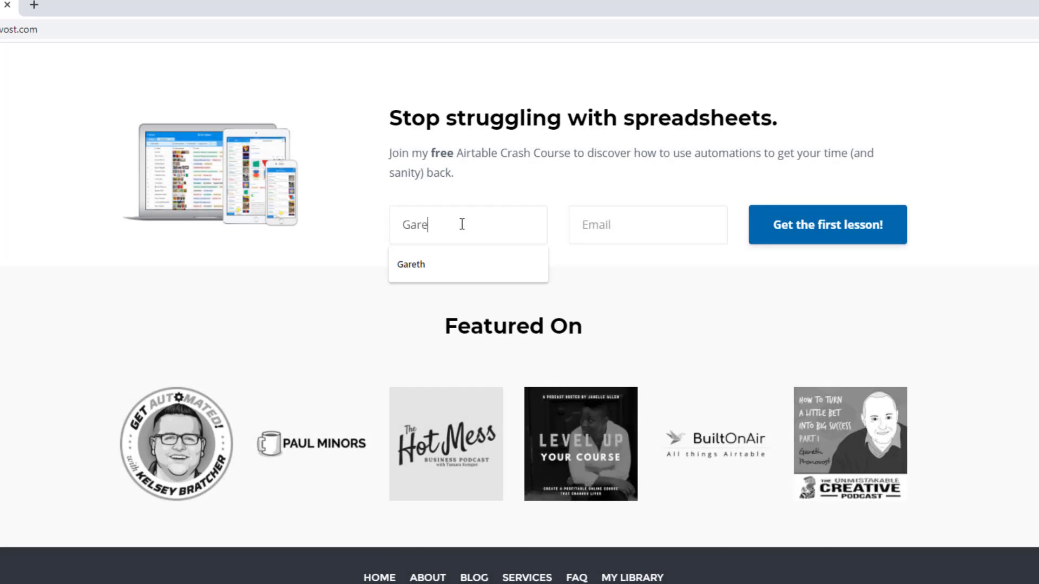
type("th")
Autofill name and email in the crash course signup form, then go to the Services consulting page.
key("Tab")
type("garet")
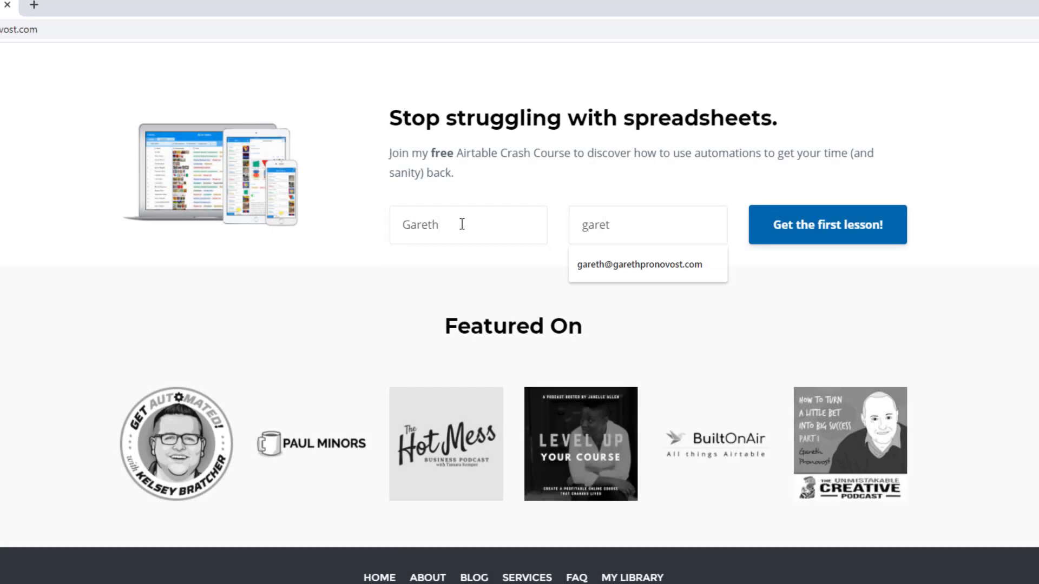
key("Down")
key("Return")
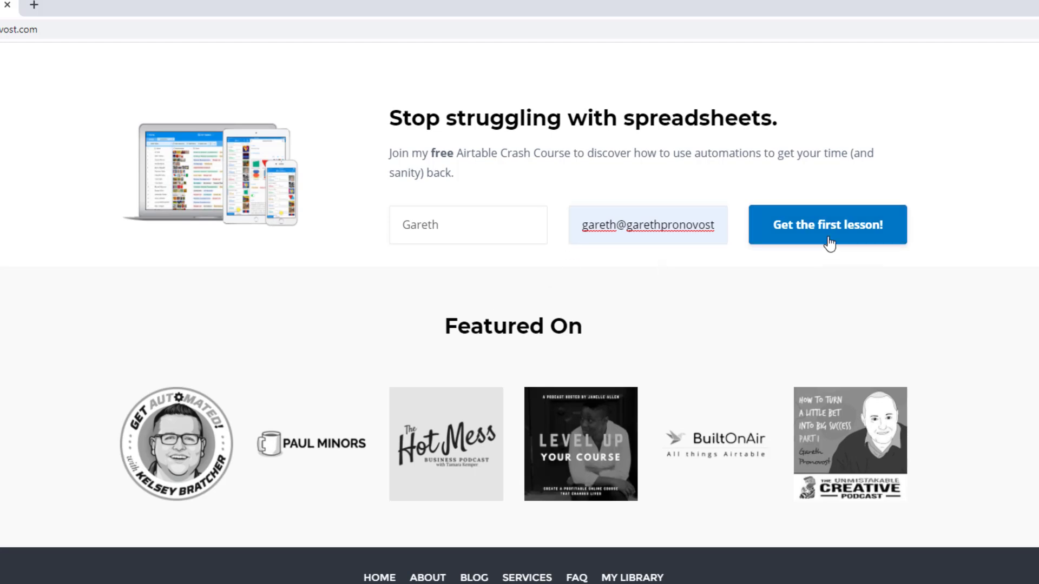
scroll(828, 243, "up", 10)
scroll(827, 243, "up", 5)
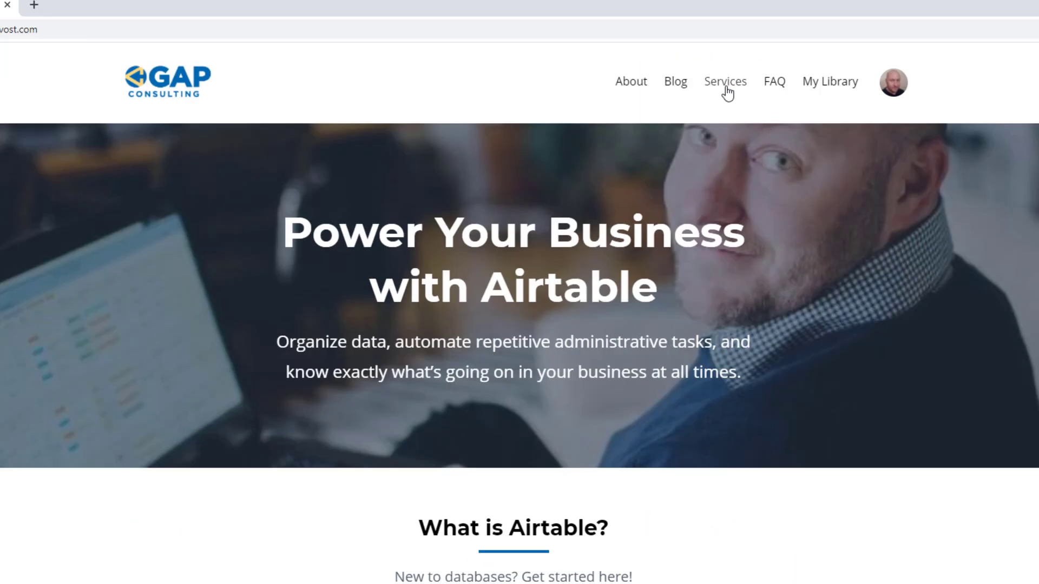
left_click(727, 93)
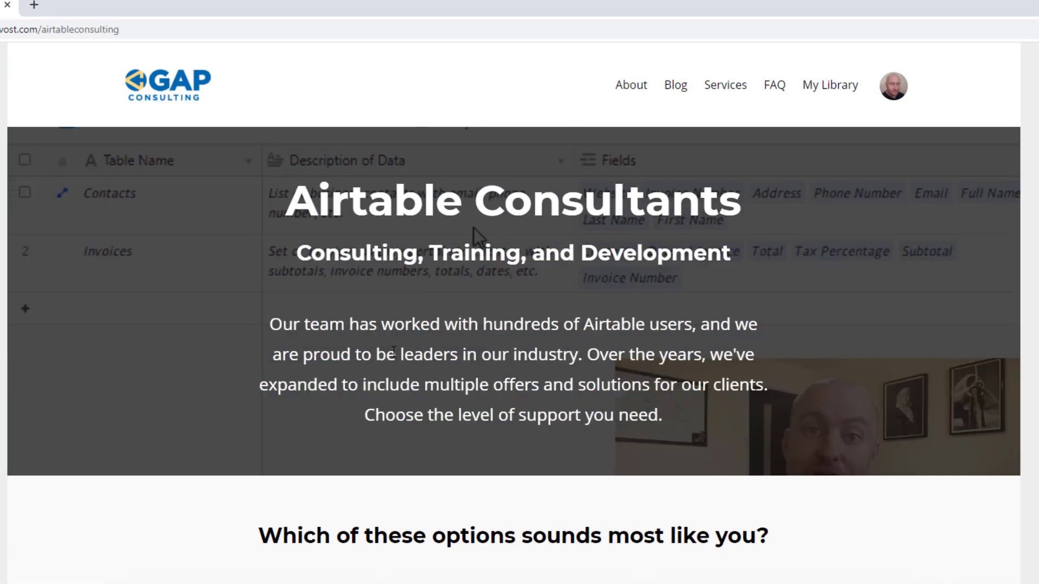
scroll(393, 354, "down", 5)
scroll(393, 354, "down", 2)
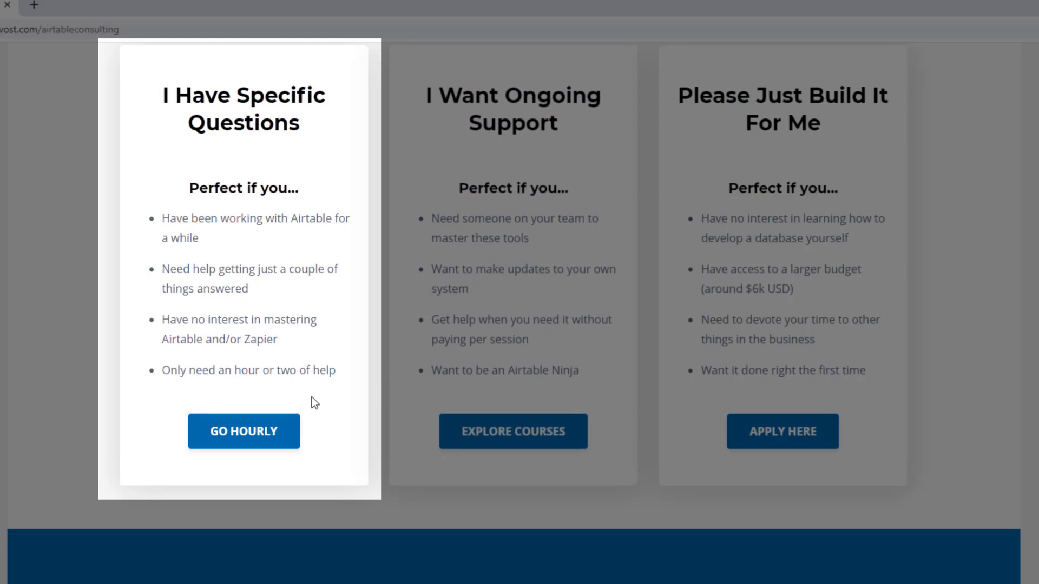